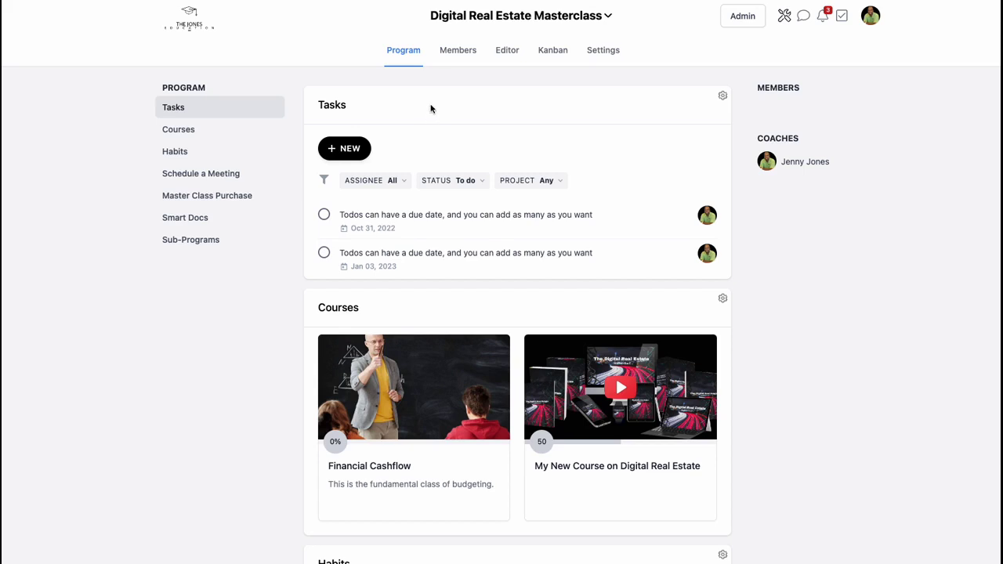
Insert a Drive block between Tasks and Courses, then preview the live program page
{"action": "left_click", "coordinate": [507, 55]}
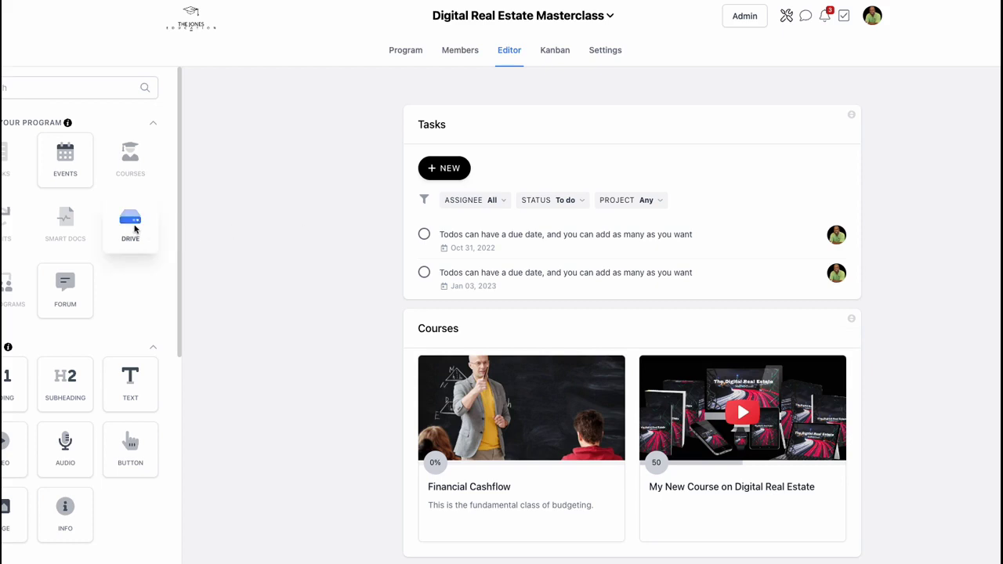
{"action": "mouse_move", "coordinate": [134, 228]}
{"action": "left_mouse_down"}
{"action": "mouse_move", "coordinate": [416, 303]}
{"action": "mouse_move", "coordinate": [448, 301]}
{"action": "left_mouse_up"}
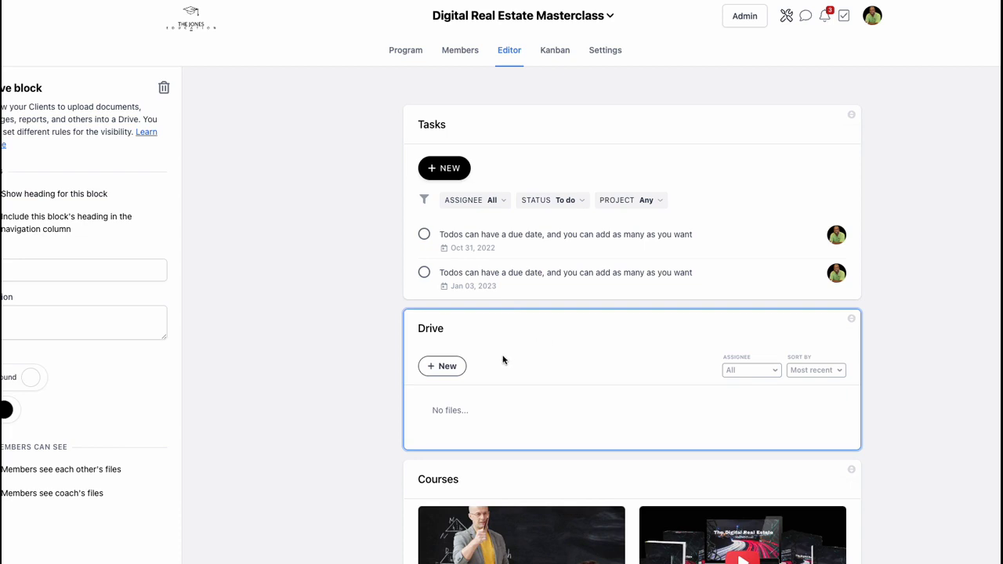
{"action": "left_click", "coordinate": [405, 52]}
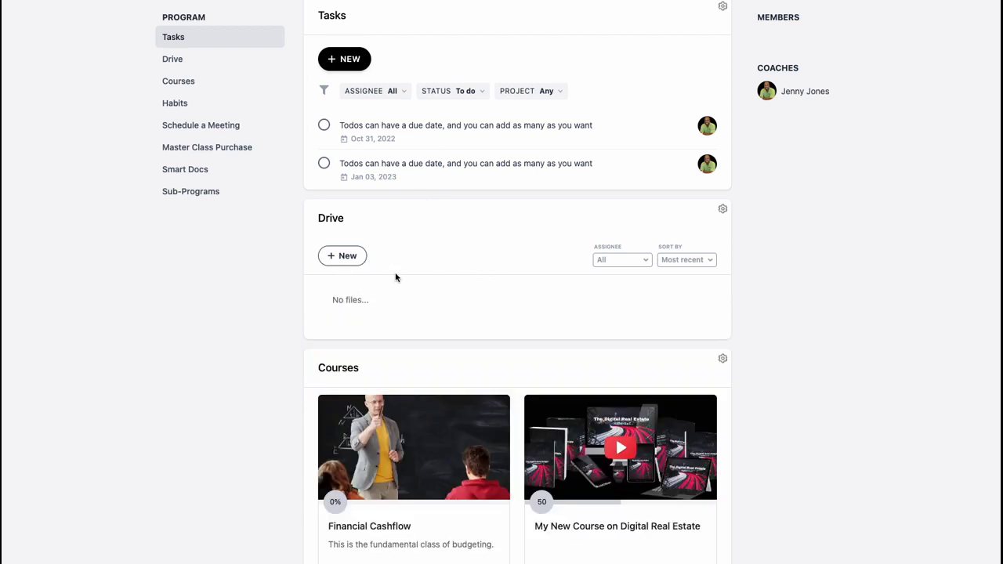
{"action": "scroll", "coordinate": [396, 278], "scroll_direction": "up", "scroll_amount": 2}
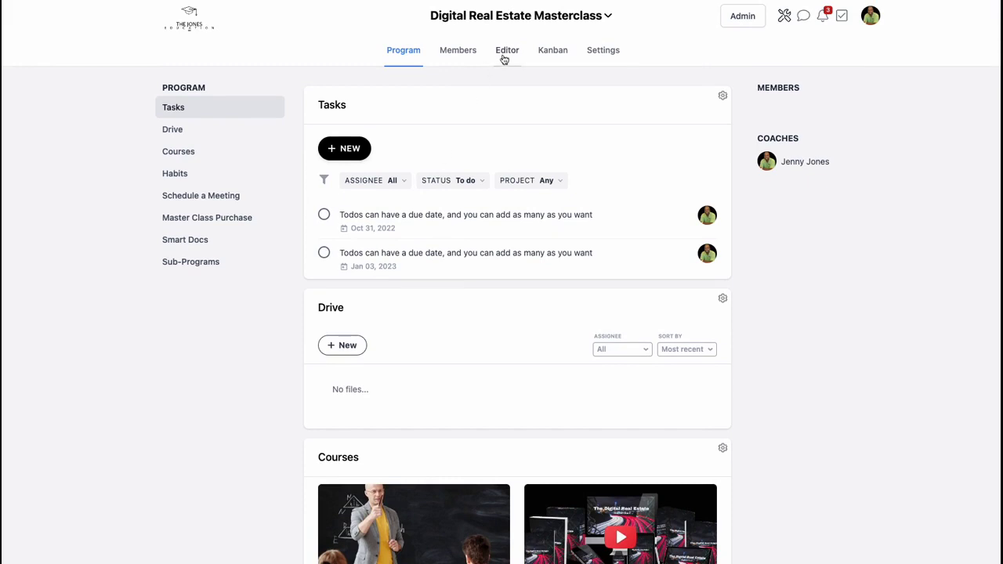
Delete the Drive block from the program layout and confirm the removal
{"action": "left_click", "coordinate": [505, 53]}
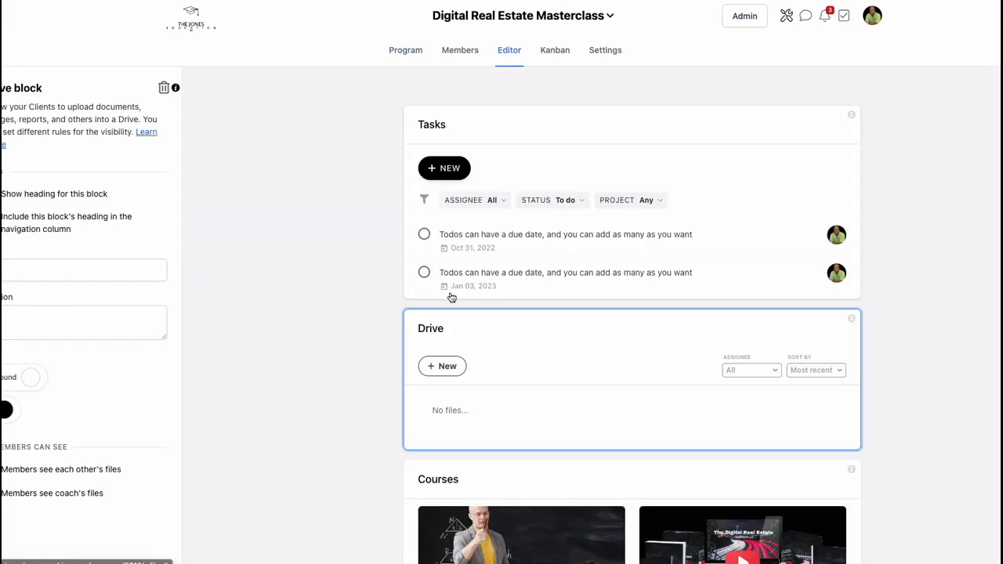
{"action": "left_click", "coordinate": [164, 87]}
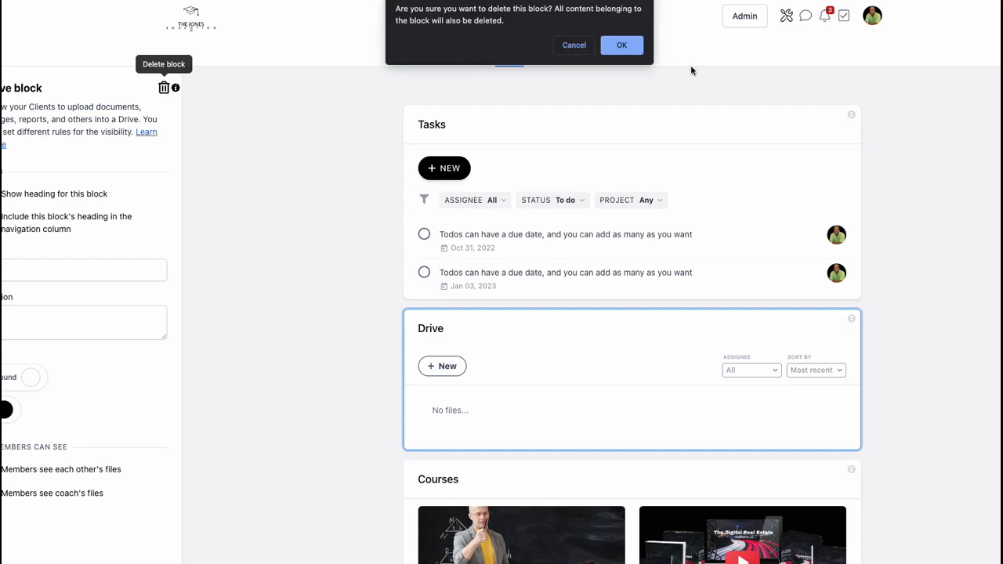
{"action": "left_click", "coordinate": [621, 46]}
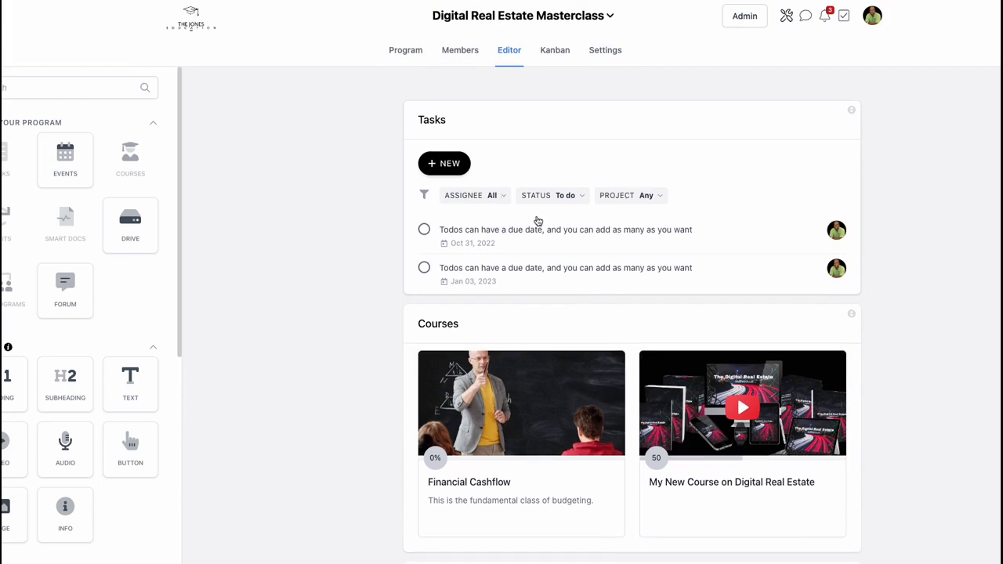
{"action": "scroll", "coordinate": [538, 220], "scroll_direction": "down", "scroll_amount": 1}
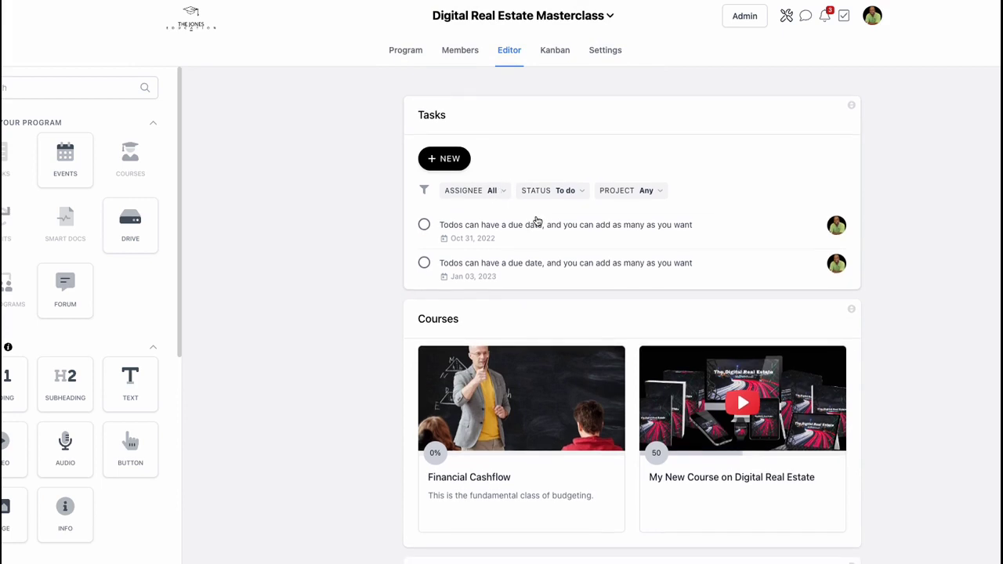
{"action": "scroll", "coordinate": [533, 230], "scroll_direction": "down", "scroll_amount": 1}
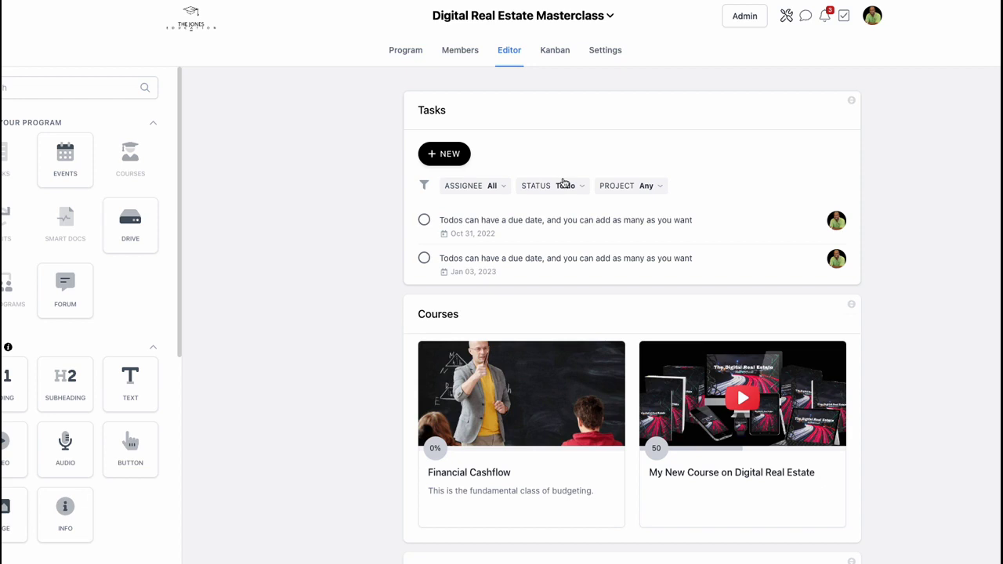
{"action": "scroll", "coordinate": [533, 169], "scroll_direction": "up", "scroll_amount": 3}
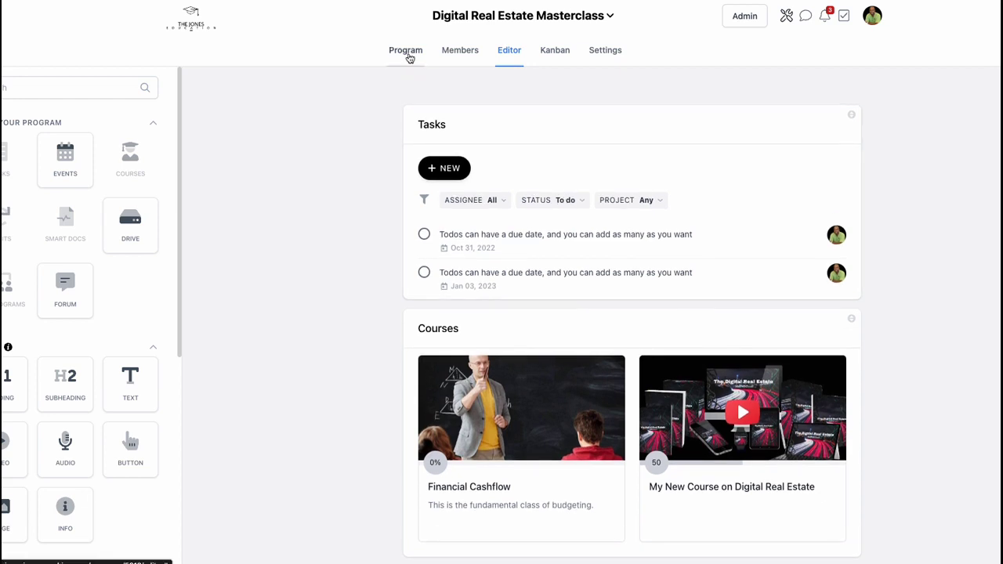
{"action": "left_click", "coordinate": [408, 54]}
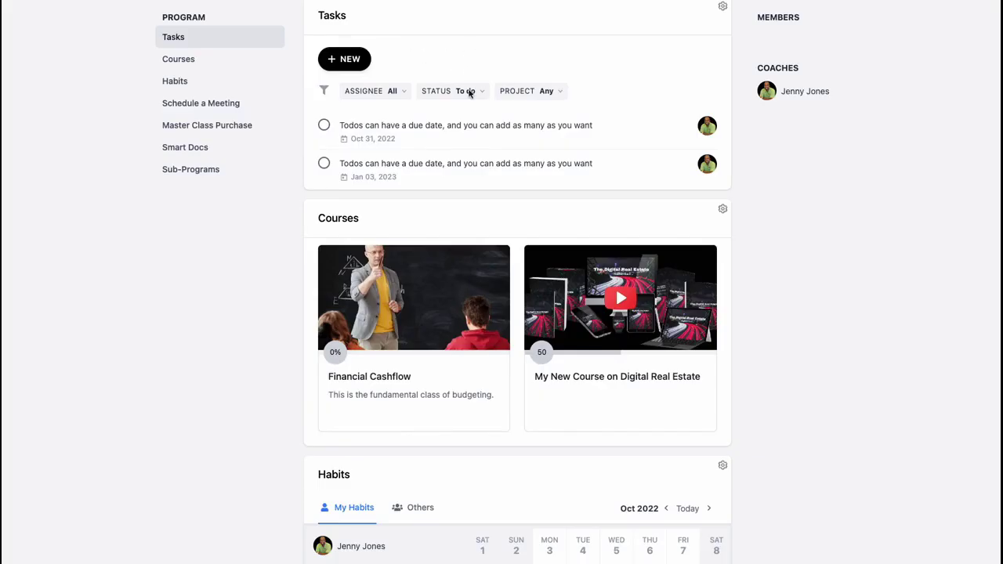
{"action": "scroll", "coordinate": [472, 106], "scroll_direction": "down", "scroll_amount": 5}
{"action": "scroll", "coordinate": [474, 126], "scroll_direction": "down", "scroll_amount": 3}
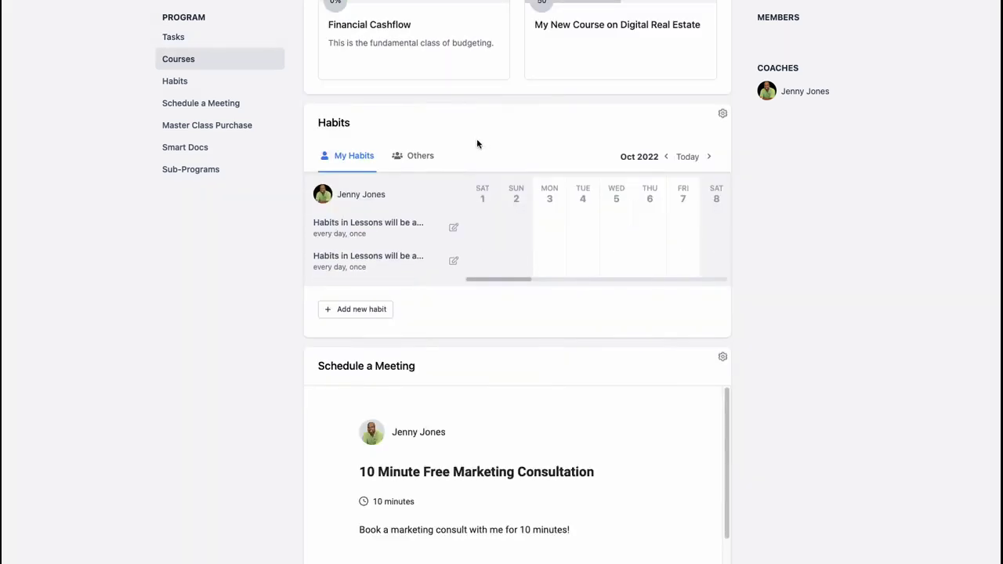
{"action": "scroll", "coordinate": [476, 140], "scroll_direction": "up", "scroll_amount": 5}
{"action": "scroll", "coordinate": [480, 161], "scroll_direction": "down", "scroll_amount": 1}
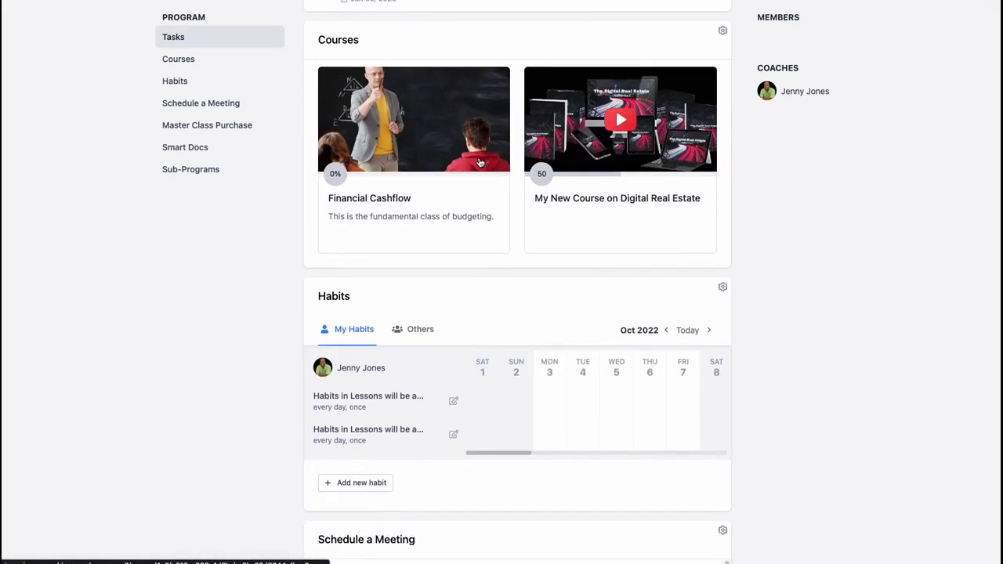
{"action": "scroll", "coordinate": [479, 169], "scroll_direction": "down", "scroll_amount": 2}
{"action": "scroll", "coordinate": [478, 174], "scroll_direction": "down", "scroll_amount": 2}
{"action": "scroll", "coordinate": [477, 180], "scroll_direction": "down", "scroll_amount": 1}
{"action": "scroll", "coordinate": [477, 181], "scroll_direction": "down", "scroll_amount": 1}
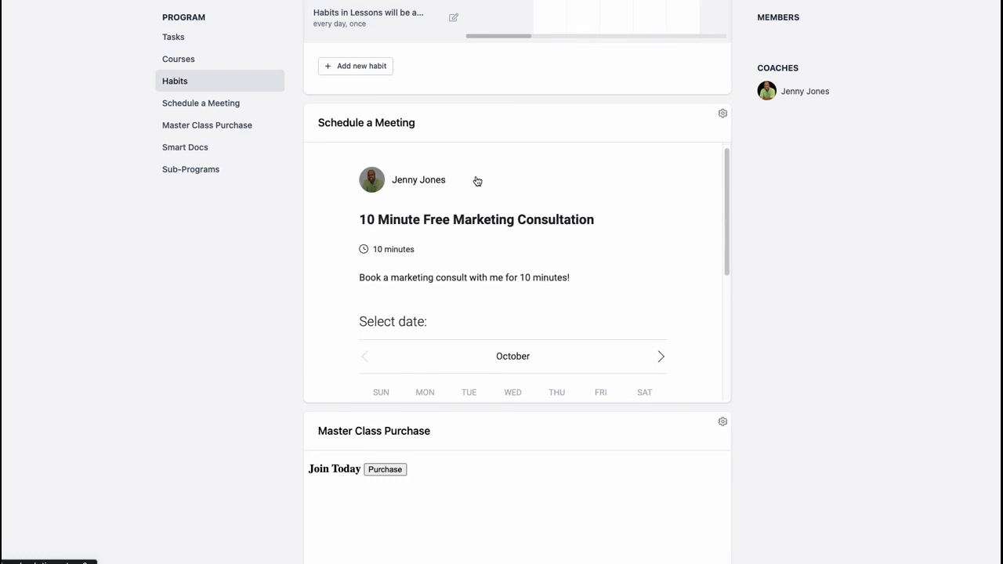
{"action": "scroll", "coordinate": [476, 179], "scroll_direction": "down", "scroll_amount": 1}
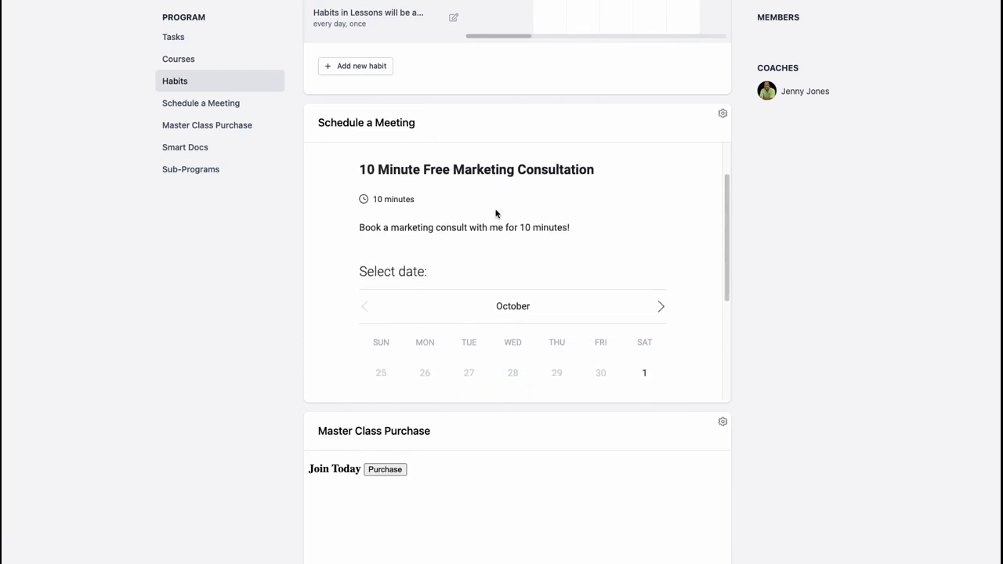
{"action": "scroll", "coordinate": [495, 213], "scroll_direction": "down", "scroll_amount": 2}
{"action": "scroll", "coordinate": [520, 230], "scroll_direction": "down", "scroll_amount": 2}
{"action": "scroll", "coordinate": [560, 261], "scroll_direction": "down", "scroll_amount": 1}
{"action": "scroll", "coordinate": [526, 277], "scroll_direction": "down", "scroll_amount": 2}
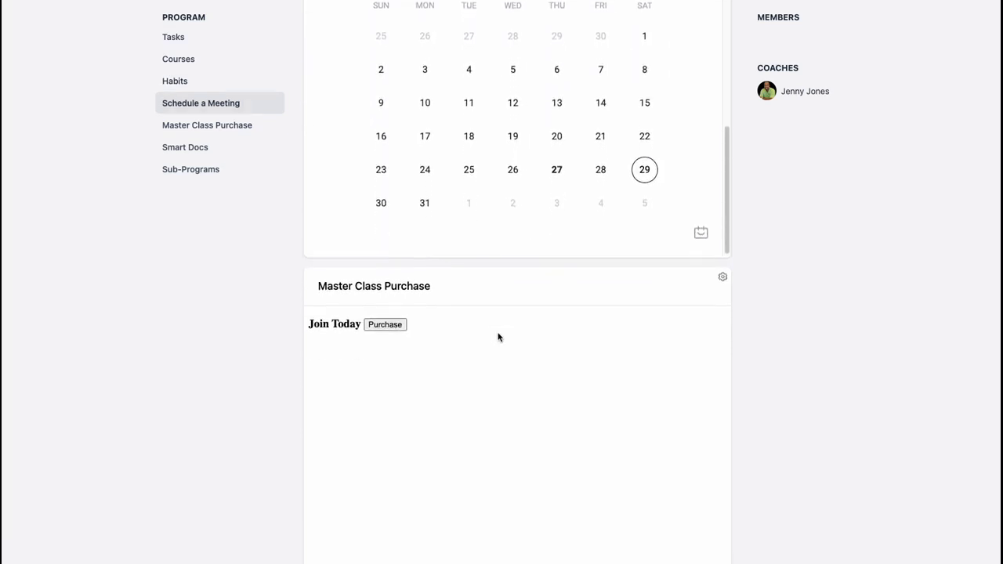
{"action": "scroll", "coordinate": [396, 406], "scroll_direction": "down", "scroll_amount": 2}
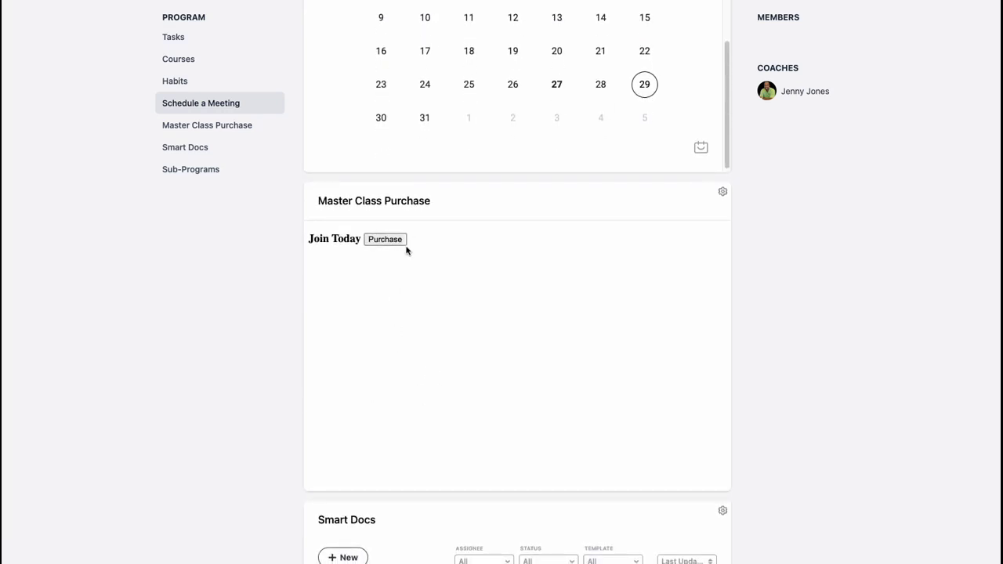
{"action": "scroll", "coordinate": [459, 262], "scroll_direction": "down", "scroll_amount": 1}
{"action": "scroll", "coordinate": [459, 265], "scroll_direction": "up", "scroll_amount": 3}
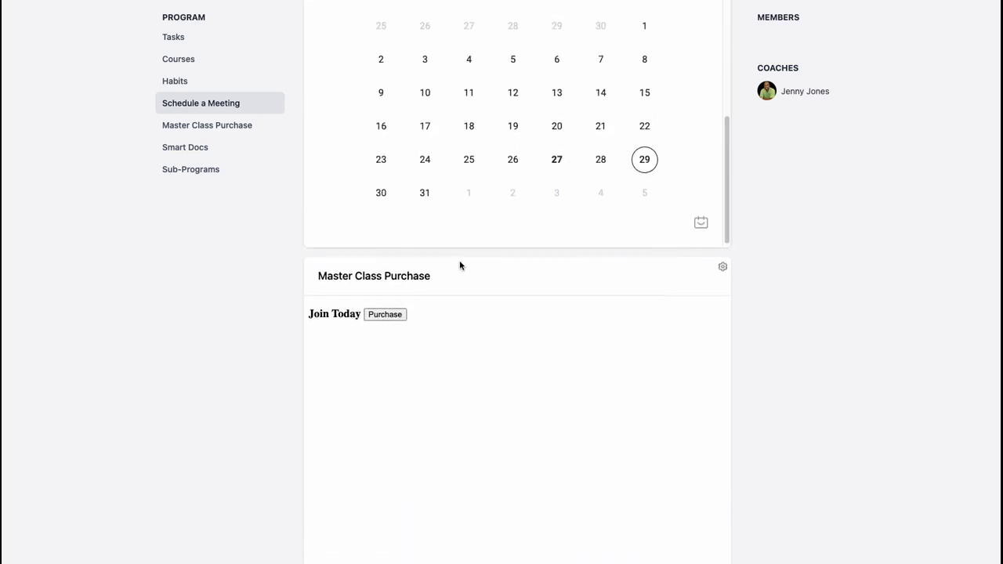
{"action": "scroll", "coordinate": [460, 265], "scroll_direction": "up", "scroll_amount": 5}
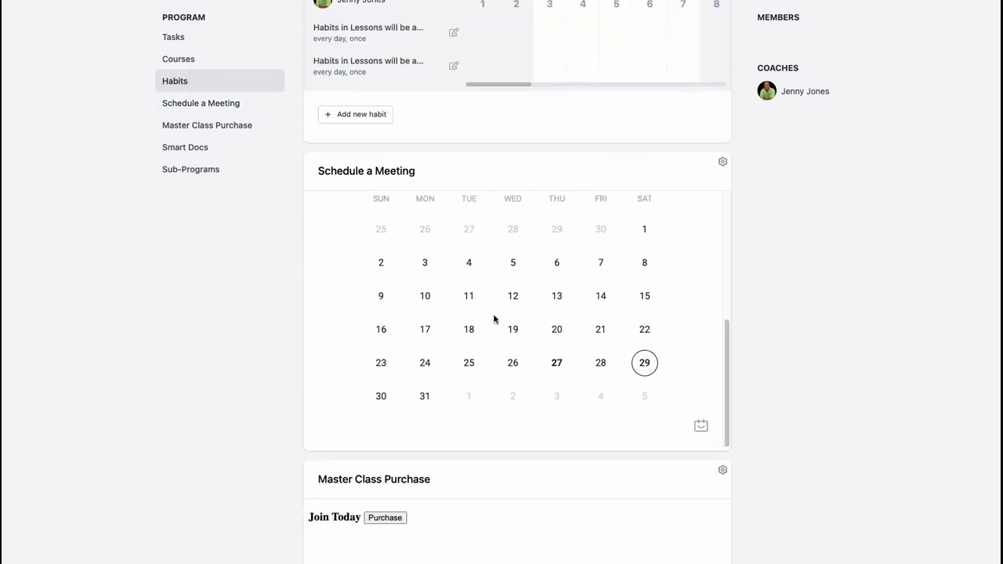
{"action": "scroll", "coordinate": [509, 292], "scroll_direction": "up", "scroll_amount": 2}
{"action": "scroll", "coordinate": [507, 294], "scroll_direction": "up", "scroll_amount": 3}
{"action": "scroll", "coordinate": [507, 293], "scroll_direction": "up", "scroll_amount": 4}
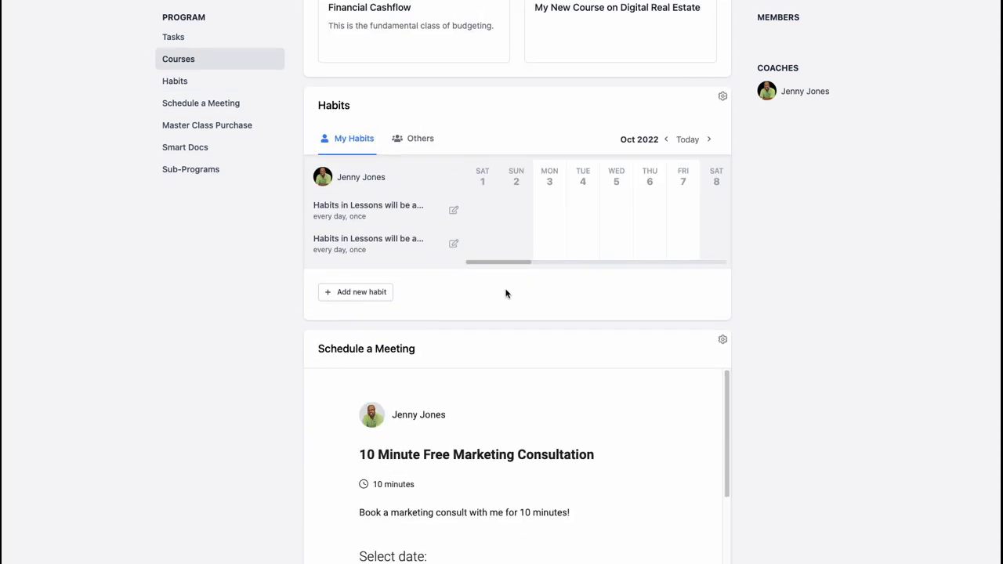
{"action": "scroll", "coordinate": [494, 317], "scroll_direction": "up", "scroll_amount": 3}
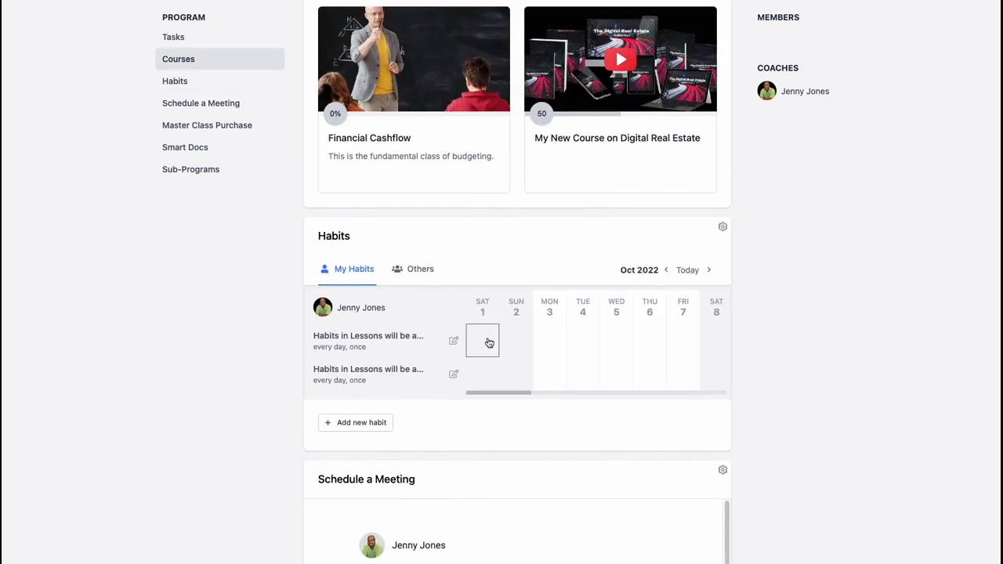
{"action": "scroll", "coordinate": [488, 340], "scroll_direction": "up", "scroll_amount": 2}
{"action": "scroll", "coordinate": [489, 329], "scroll_direction": "up", "scroll_amount": 3}
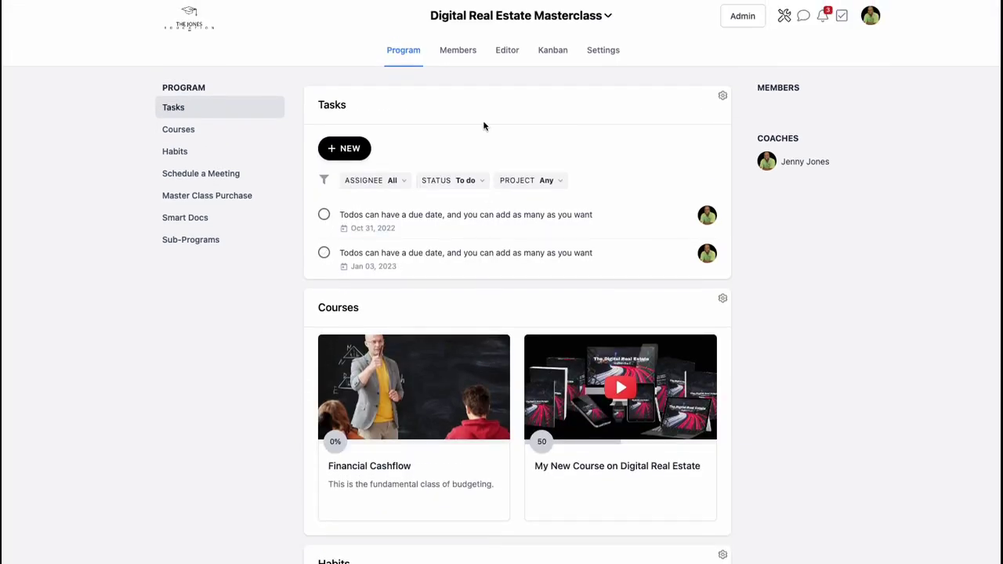
{"action": "left_click", "coordinate": [508, 51]}
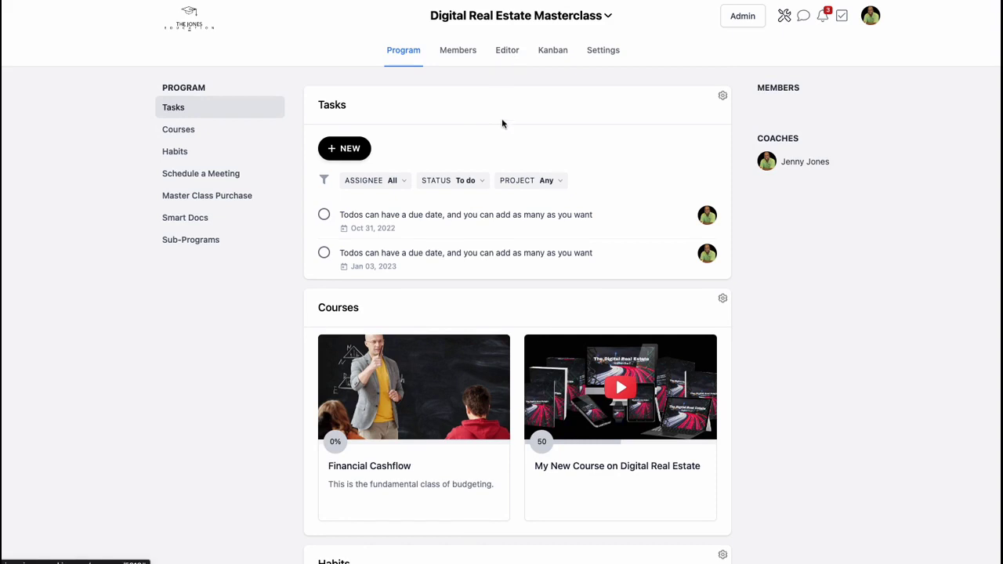
{"action": "scroll", "coordinate": [504, 124], "scroll_direction": "down", "scroll_amount": 3}
{"action": "scroll", "coordinate": [502, 126], "scroll_direction": "down", "scroll_amount": 7}
{"action": "scroll", "coordinate": [494, 129], "scroll_direction": "up", "scroll_amount": 8}
{"action": "scroll", "coordinate": [494, 129], "scroll_direction": "up", "scroll_amount": 3}
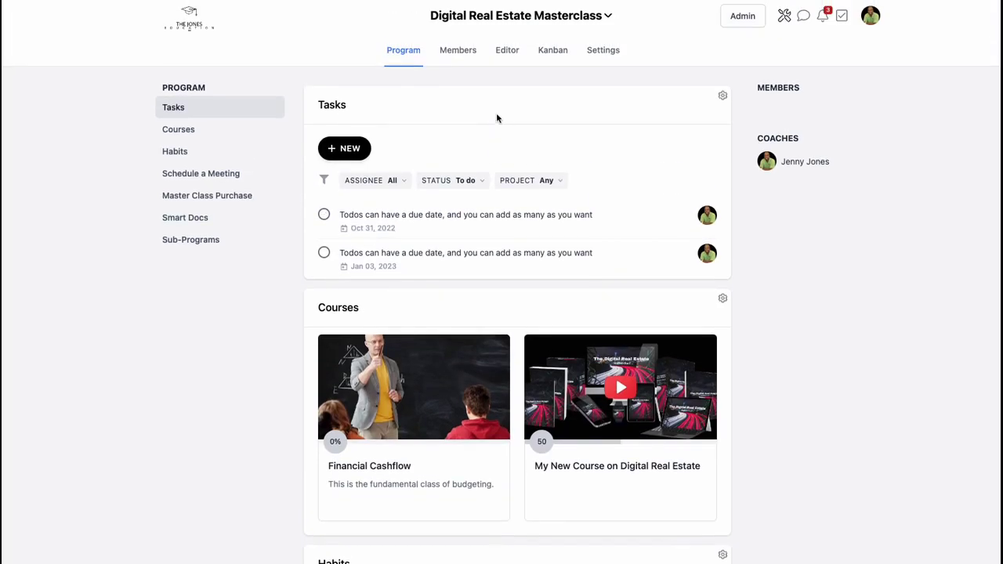
Return to the live program page and scroll down to the Master Class Purchase section
{"action": "left_click", "coordinate": [513, 54]}
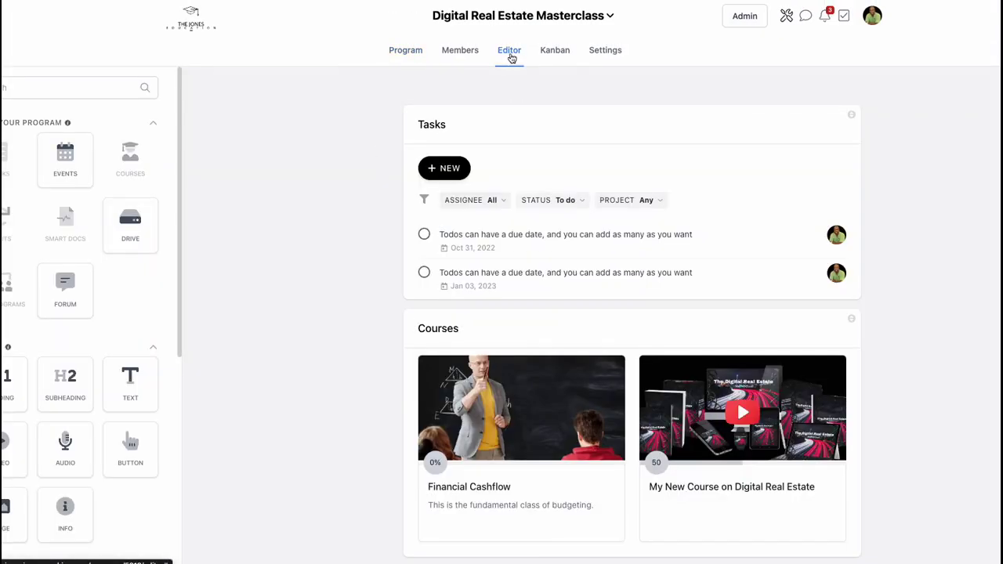
{"action": "scroll", "coordinate": [158, 251], "scroll_direction": "down", "scroll_amount": 3}
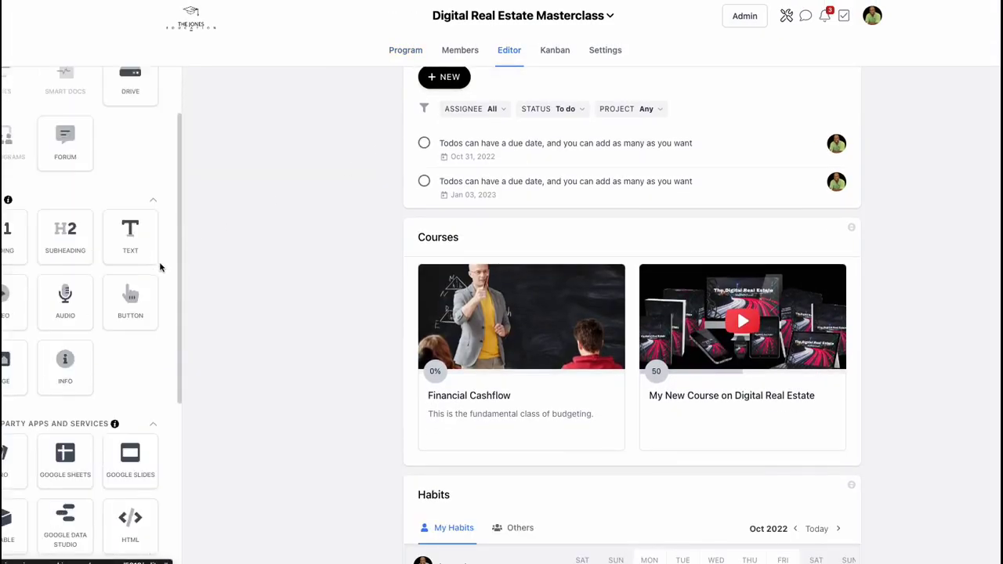
{"action": "scroll", "coordinate": [159, 263], "scroll_direction": "down", "scroll_amount": 2}
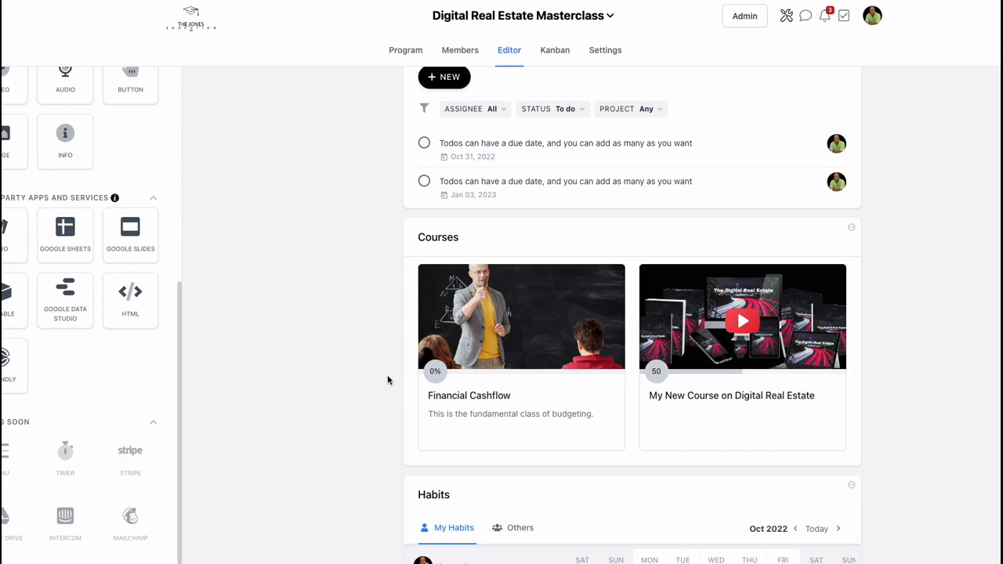
{"action": "scroll", "coordinate": [511, 380], "scroll_direction": "down", "scroll_amount": 3}
{"action": "scroll", "coordinate": [511, 380], "scroll_direction": "up", "scroll_amount": 2}
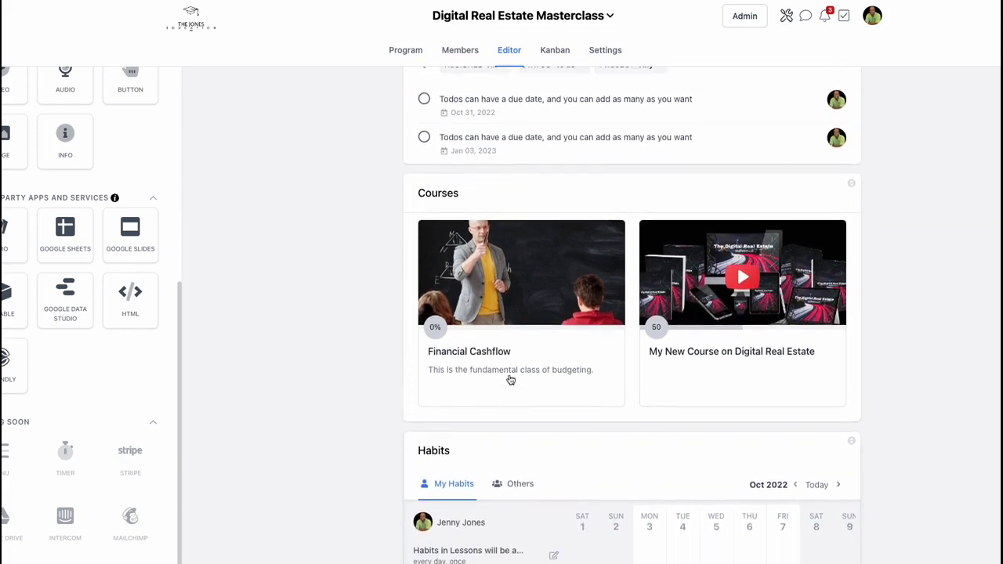
{"action": "scroll", "coordinate": [511, 381], "scroll_direction": "up", "scroll_amount": 2}
{"action": "scroll", "coordinate": [510, 381], "scroll_direction": "up", "scroll_amount": 2}
{"action": "scroll", "coordinate": [510, 380], "scroll_direction": "down", "scroll_amount": 2}
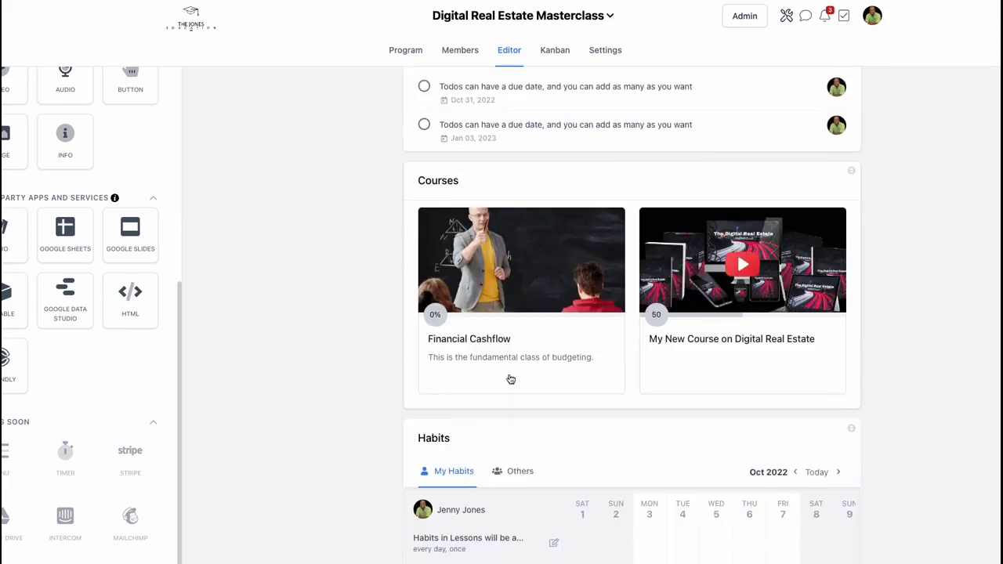
{"action": "scroll", "coordinate": [510, 380], "scroll_direction": "down", "scroll_amount": 3}
{"action": "scroll", "coordinate": [511, 380], "scroll_direction": "down", "scroll_amount": 3}
{"action": "scroll", "coordinate": [511, 380], "scroll_direction": "down", "scroll_amount": 3}
{"action": "scroll", "coordinate": [511, 381], "scroll_direction": "down", "scroll_amount": 1}
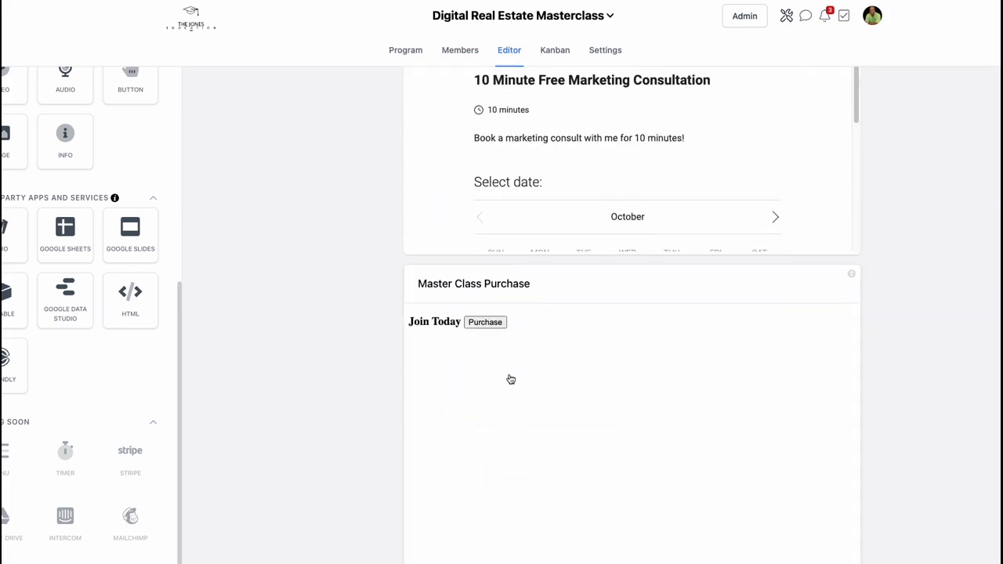
{"action": "scroll", "coordinate": [510, 316], "scroll_direction": "up", "scroll_amount": 5}
{"action": "scroll", "coordinate": [509, 317], "scroll_direction": "up", "scroll_amount": 5}
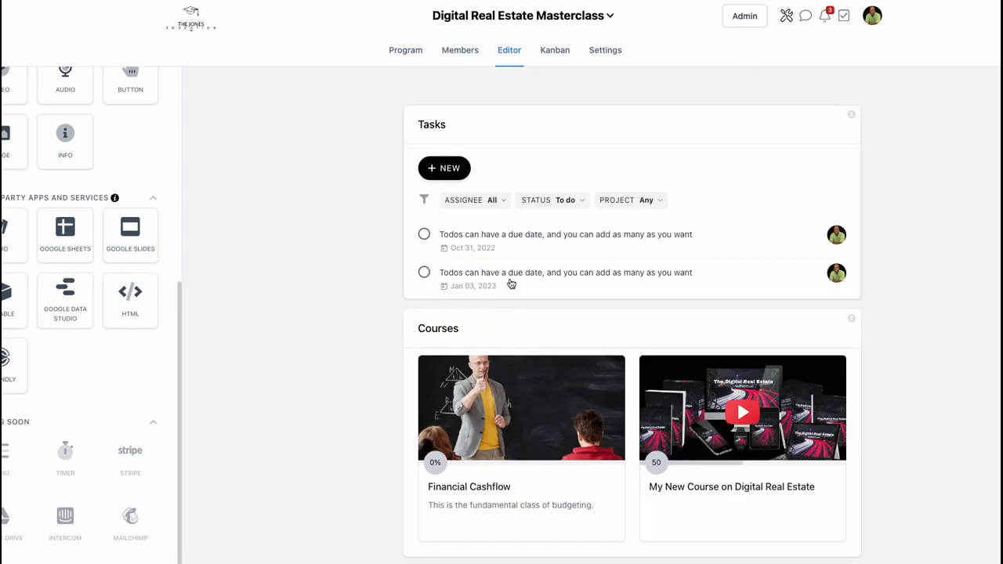
{"action": "left_click", "coordinate": [415, 51]}
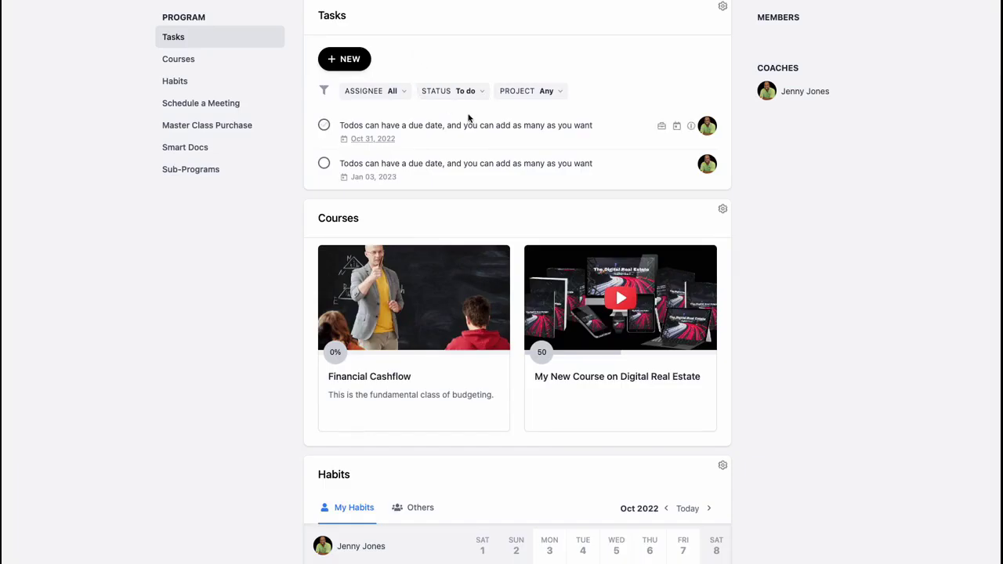
{"action": "scroll", "coordinate": [490, 149], "scroll_direction": "down", "scroll_amount": 2}
{"action": "scroll", "coordinate": [488, 149], "scroll_direction": "down", "scroll_amount": 1}
{"action": "scroll", "coordinate": [488, 164], "scroll_direction": "down", "scroll_amount": 3}
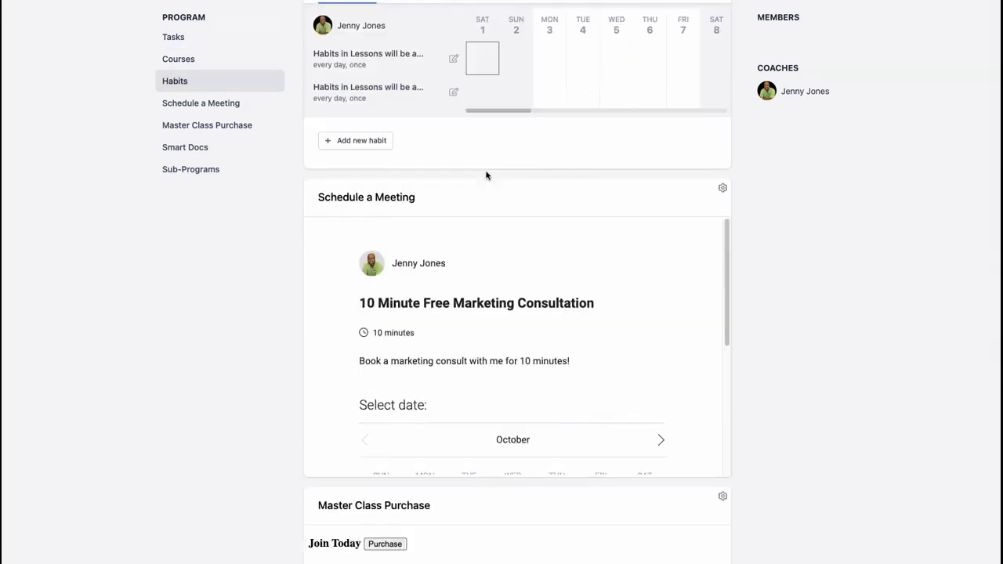
{"action": "scroll", "coordinate": [484, 180], "scroll_direction": "down", "scroll_amount": 3}
{"action": "scroll", "coordinate": [480, 235], "scroll_direction": "down", "scroll_amount": 1}
{"action": "scroll", "coordinate": [477, 270], "scroll_direction": "down", "scroll_amount": 3}
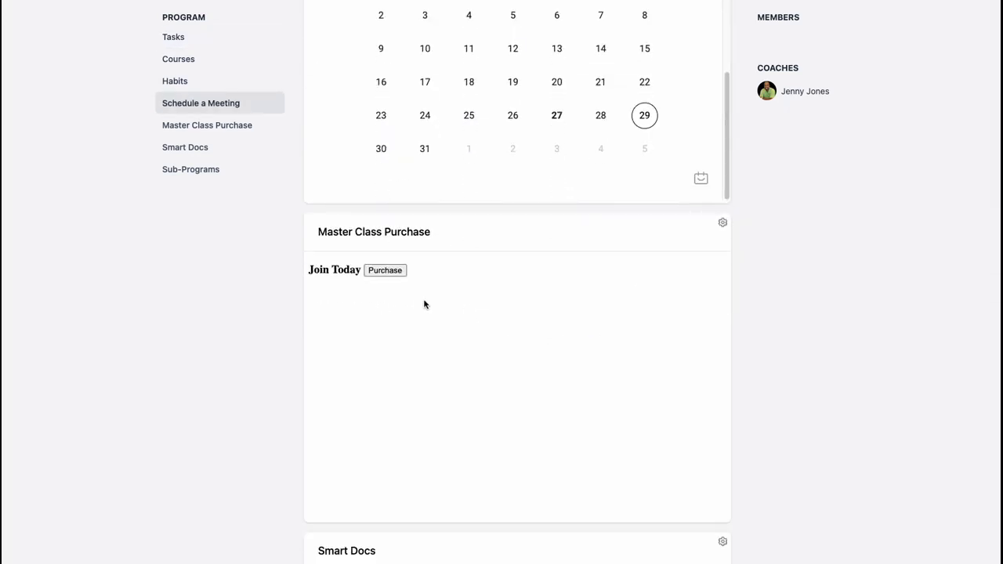
Open the Sellix checkout popup via Purchase and test the quantity + and − buttons
{"action": "left_click", "coordinate": [390, 272]}
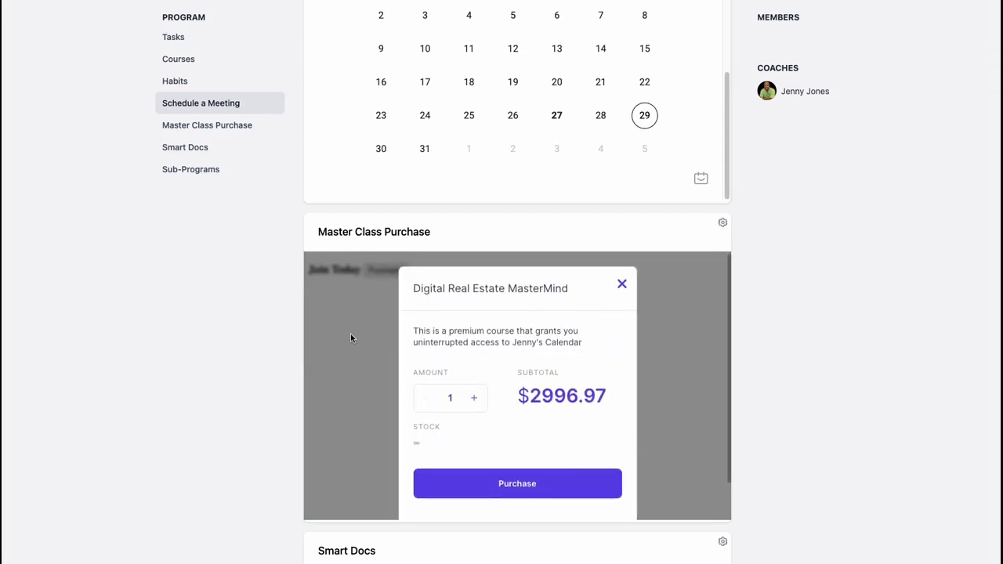
{"action": "scroll", "coordinate": [474, 369], "scroll_direction": "down", "scroll_amount": 1}
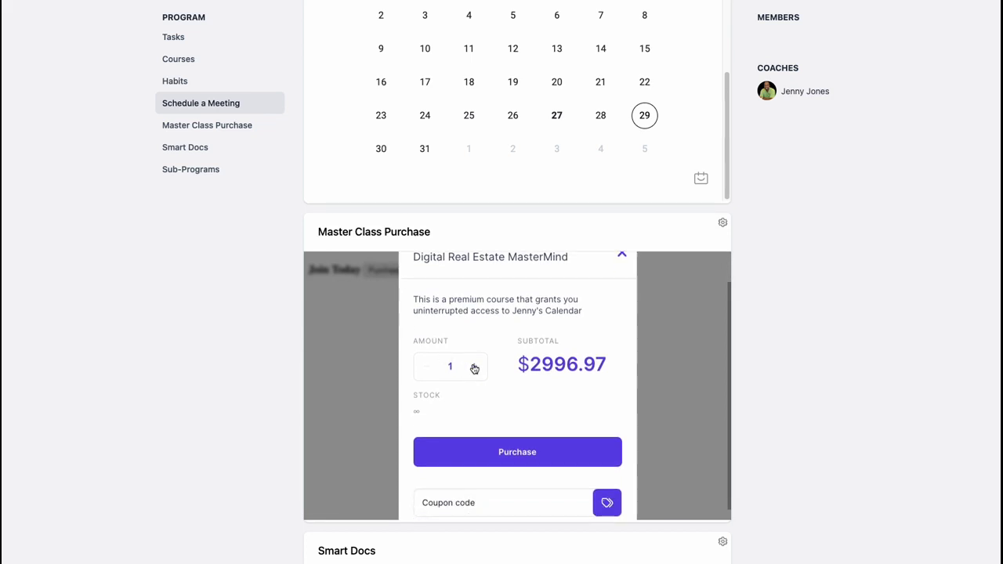
{"action": "scroll", "coordinate": [545, 477], "scroll_direction": "down", "scroll_amount": 1}
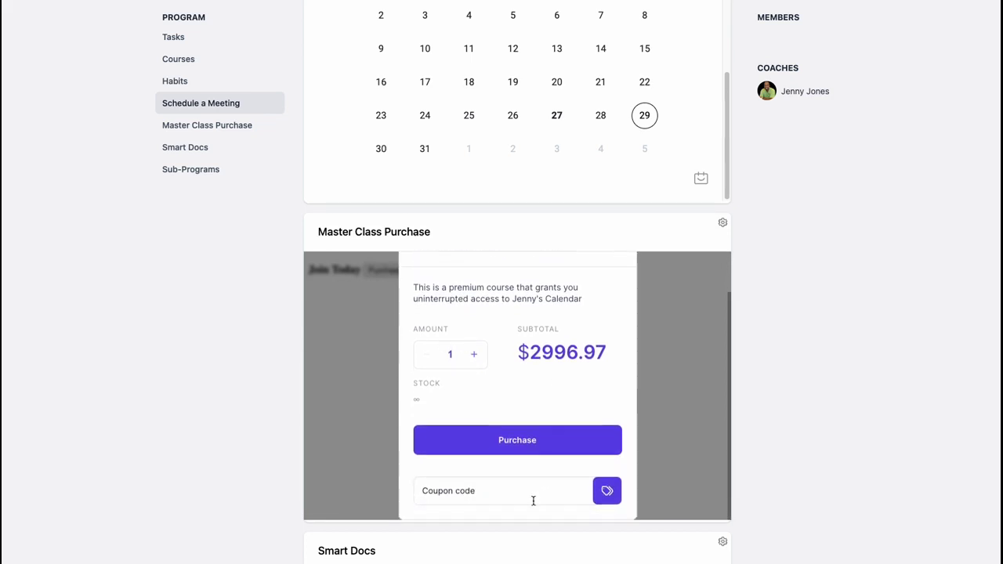
{"action": "scroll", "coordinate": [551, 486], "scroll_direction": "down", "scroll_amount": 1}
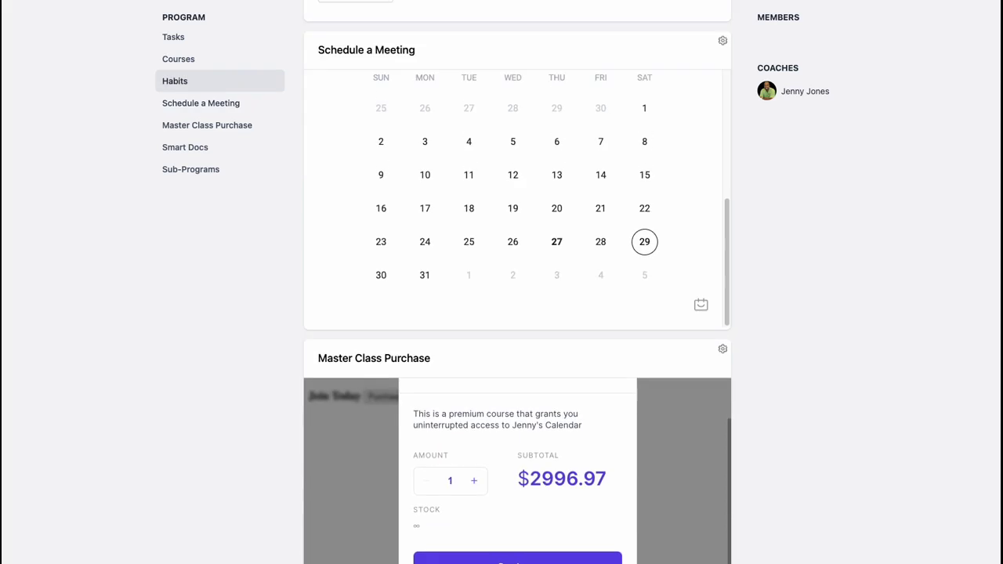
{"action": "scroll", "coordinate": [531, 447], "scroll_direction": "up", "scroll_amount": 2}
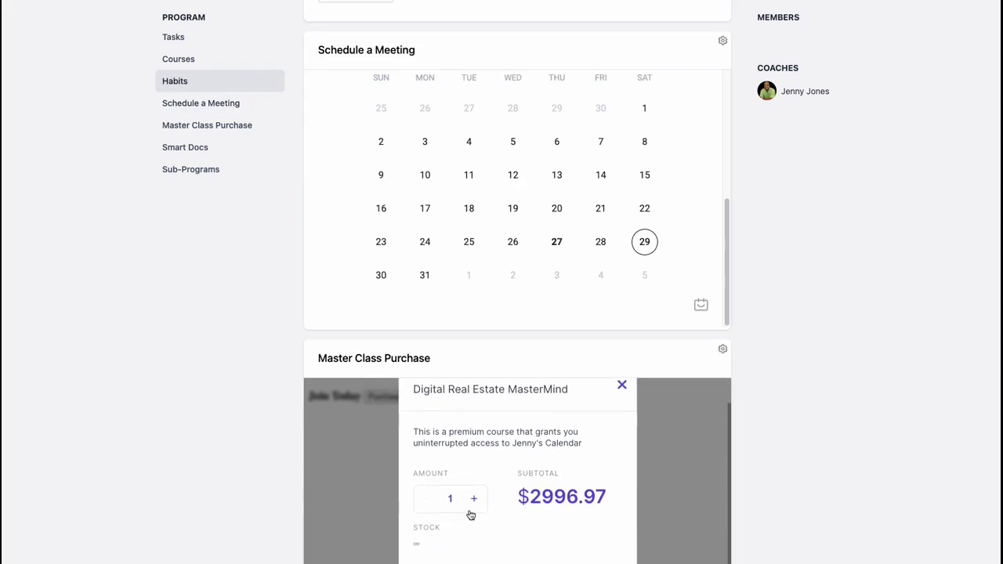
{"action": "scroll", "coordinate": [366, 510], "scroll_direction": "down", "scroll_amount": 1}
{"action": "scroll", "coordinate": [383, 522], "scroll_direction": "down", "scroll_amount": 3}
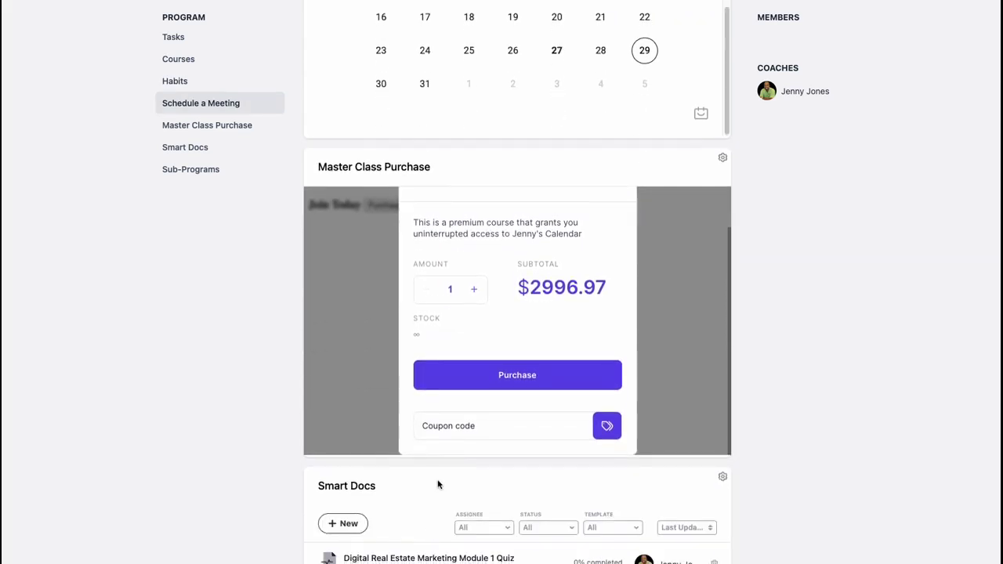
{"action": "scroll", "coordinate": [459, 460], "scroll_direction": "up", "scroll_amount": 4}
{"action": "scroll", "coordinate": [499, 481], "scroll_direction": "down", "scroll_amount": 3}
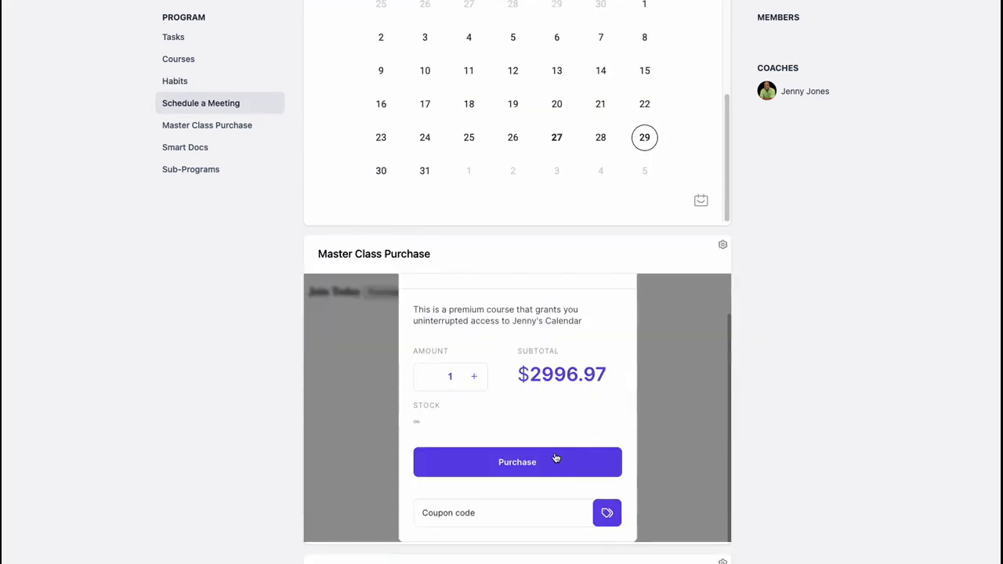
{"action": "scroll", "coordinate": [569, 452], "scroll_direction": "up", "scroll_amount": 2}
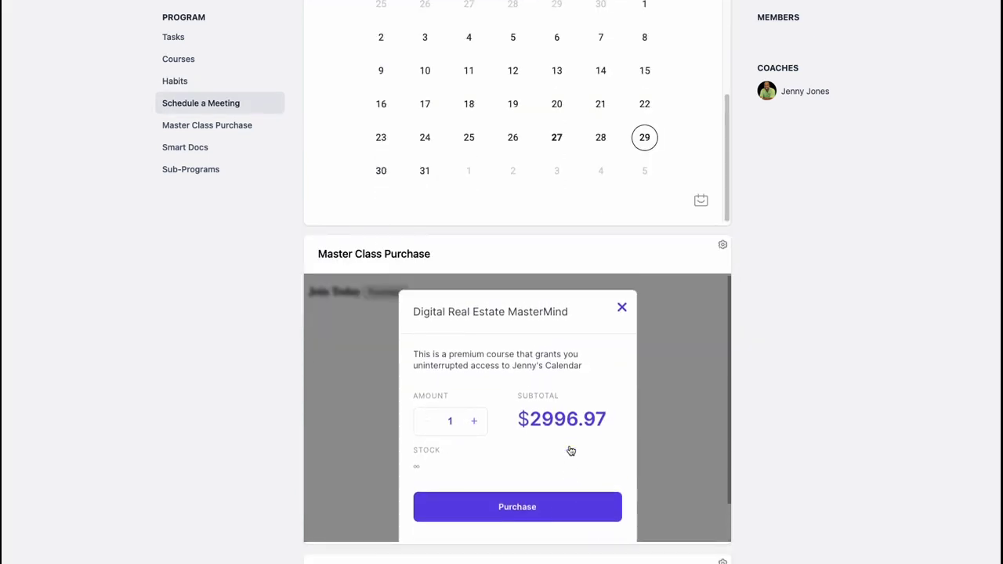
{"action": "scroll", "coordinate": [579, 396], "scroll_direction": "up", "scroll_amount": 1}
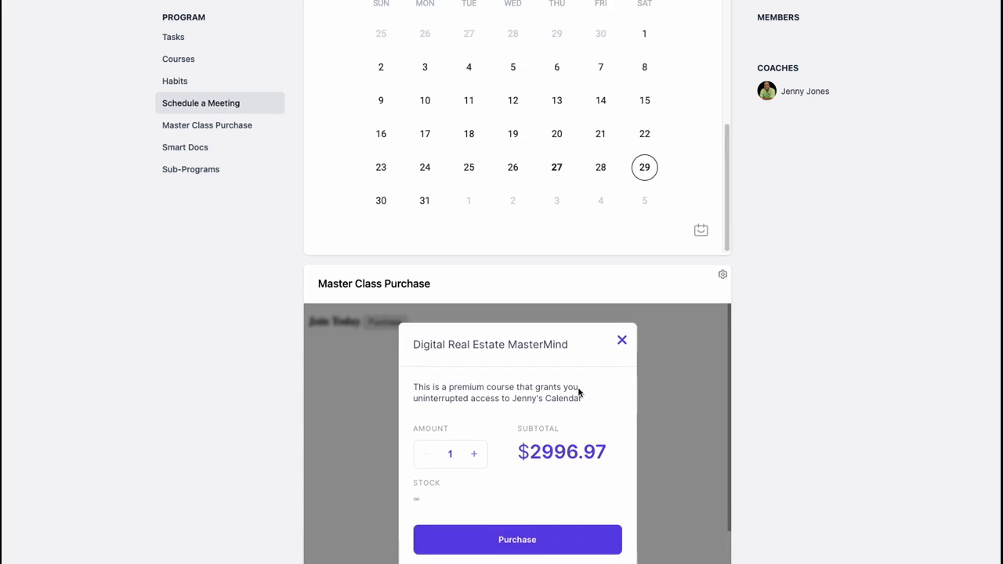
{"action": "scroll", "coordinate": [579, 392], "scroll_direction": "up", "scroll_amount": 1}
{"action": "scroll", "coordinate": [585, 407], "scroll_direction": "up", "scroll_amount": 1}
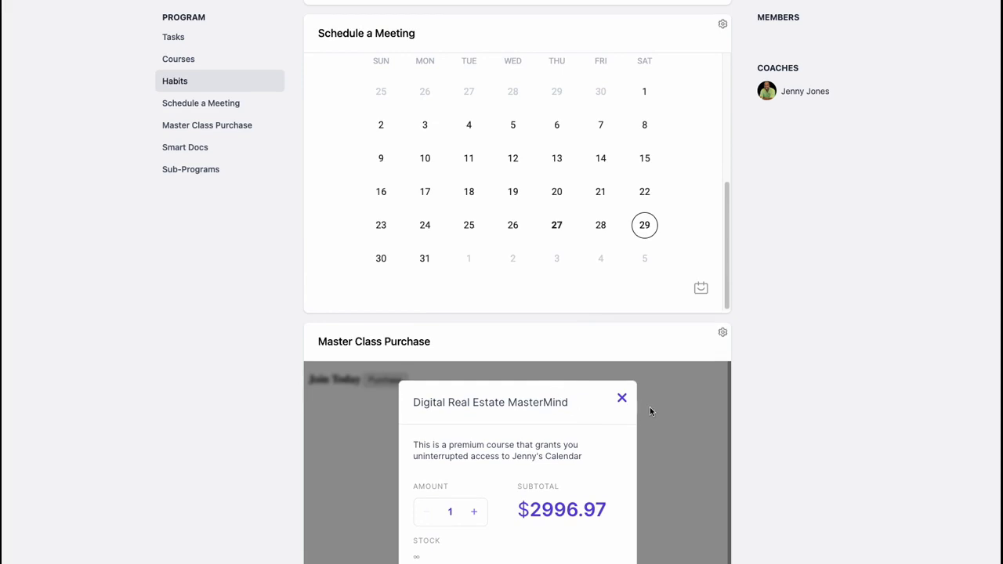
{"action": "scroll", "coordinate": [666, 408], "scroll_direction": "down", "scroll_amount": 1}
{"action": "scroll", "coordinate": [692, 415], "scroll_direction": "down", "scroll_amount": 1}
{"action": "scroll", "coordinate": [698, 413], "scroll_direction": "down", "scroll_amount": 3}
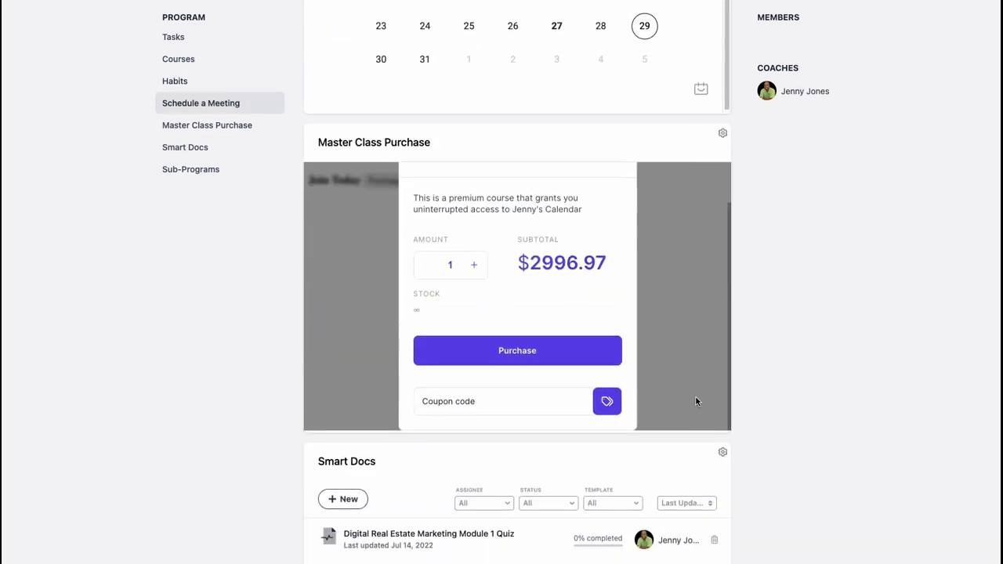
{"action": "scroll", "coordinate": [695, 396], "scroll_direction": "up", "scroll_amount": 1}
{"action": "scroll", "coordinate": [697, 399], "scroll_direction": "up", "scroll_amount": 1}
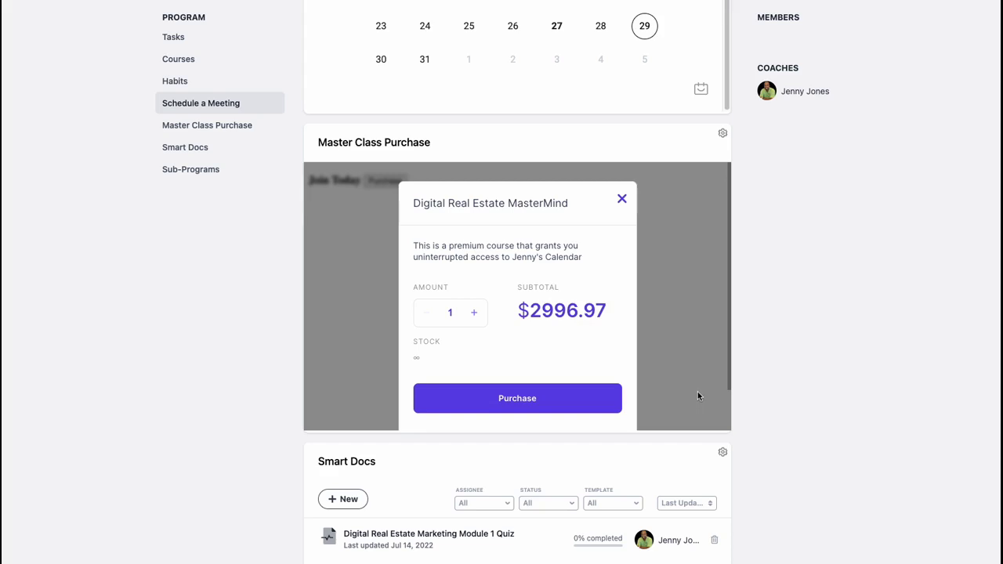
{"action": "scroll", "coordinate": [714, 366], "scroll_direction": "up", "scroll_amount": 1}
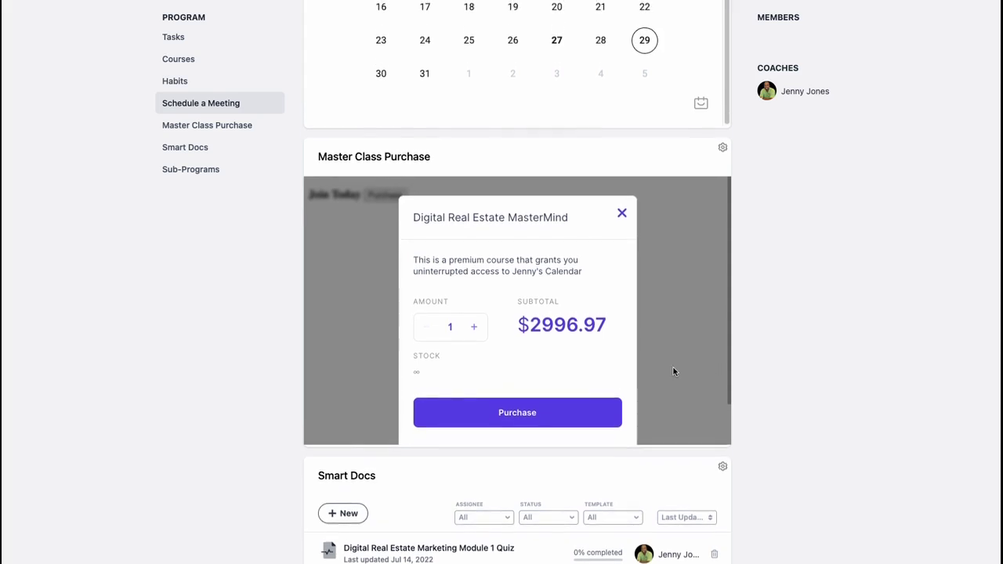
{"action": "scroll", "coordinate": [673, 372], "scroll_direction": "up", "scroll_amount": 3}
{"action": "scroll", "coordinate": [650, 380], "scroll_direction": "up", "scroll_amount": 1}
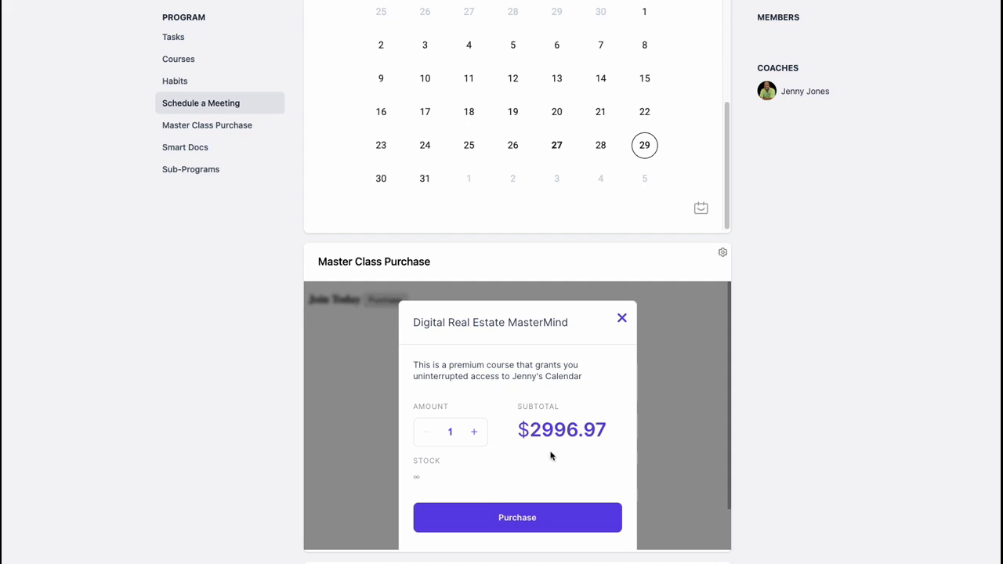
{"action": "left_click", "coordinate": [476, 433]}
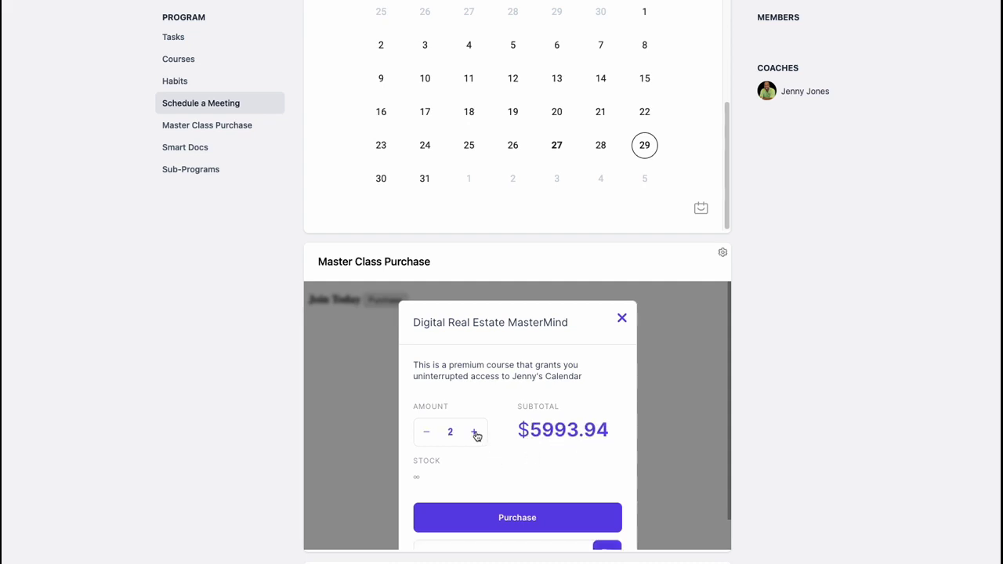
{"action": "left_click", "coordinate": [476, 433]}
{"action": "left_click", "coordinate": [431, 435]}
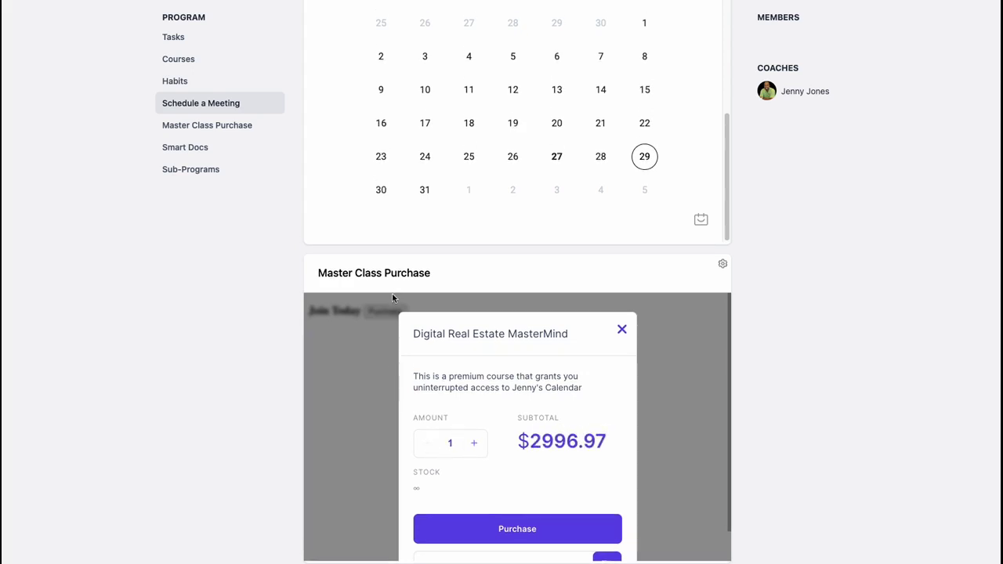
{"action": "scroll", "coordinate": [391, 294], "scroll_direction": "up", "scroll_amount": 2}
{"action": "scroll", "coordinate": [395, 293], "scroll_direction": "up", "scroll_amount": 3}
{"action": "scroll", "coordinate": [400, 282], "scroll_direction": "up", "scroll_amount": 3}
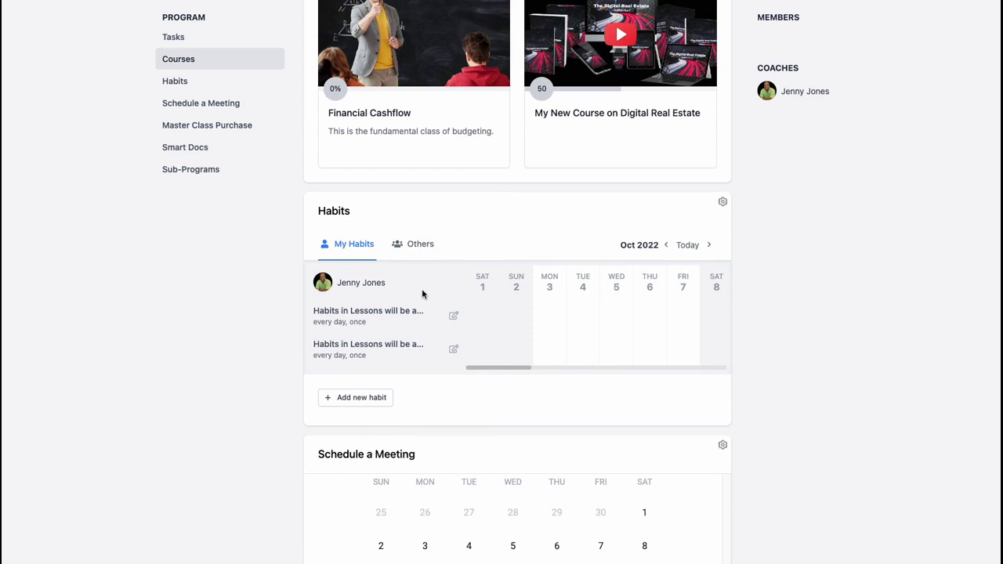
{"action": "scroll", "coordinate": [462, 314], "scroll_direction": "down", "scroll_amount": 1}
{"action": "scroll", "coordinate": [451, 337], "scroll_direction": "down", "scroll_amount": 4}
{"action": "scroll", "coordinate": [447, 348], "scroll_direction": "down", "scroll_amount": 1}
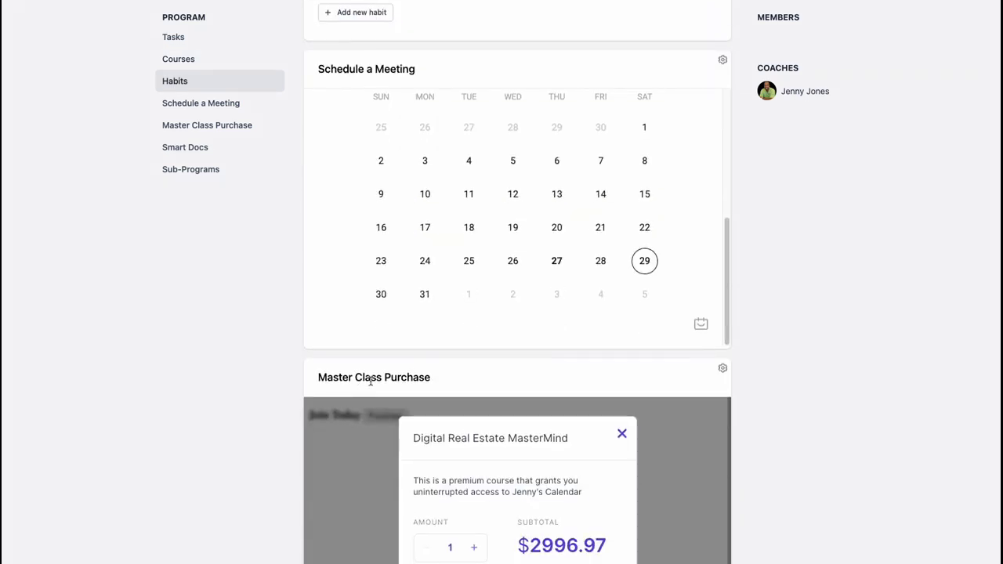
{"action": "scroll", "coordinate": [435, 423], "scroll_direction": "down", "scroll_amount": 1}
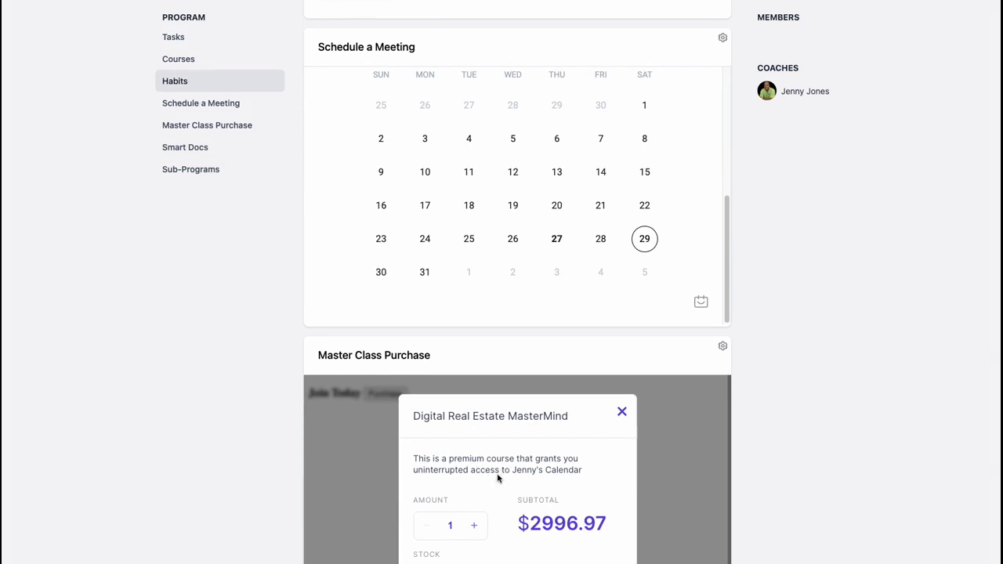
{"action": "scroll", "coordinate": [496, 468], "scroll_direction": "up", "scroll_amount": 3}
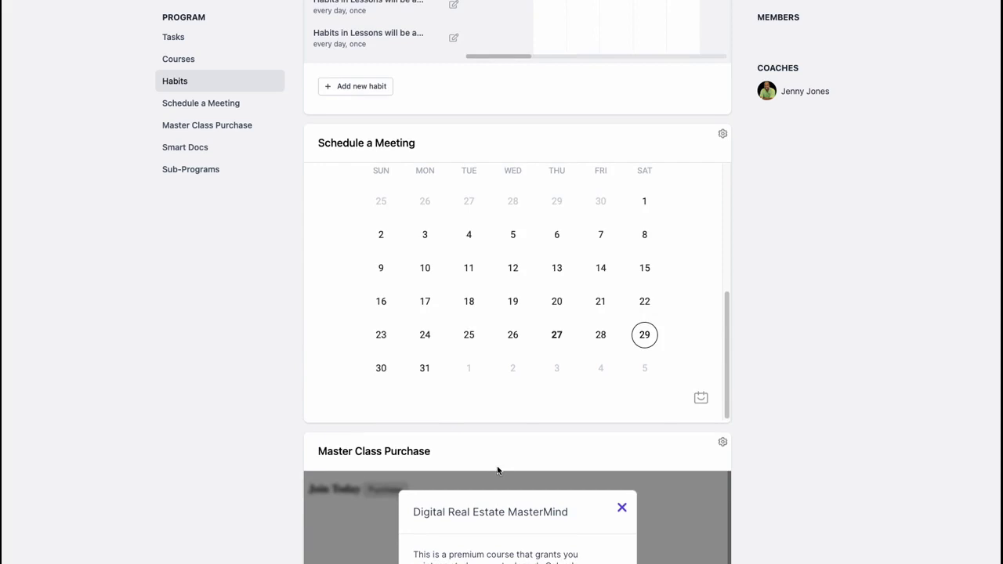
{"action": "scroll", "coordinate": [497, 469], "scroll_direction": "up", "scroll_amount": 2}
{"action": "scroll", "coordinate": [502, 463], "scroll_direction": "up", "scroll_amount": 1}
{"action": "scroll", "coordinate": [507, 457], "scroll_direction": "up", "scroll_amount": 2}
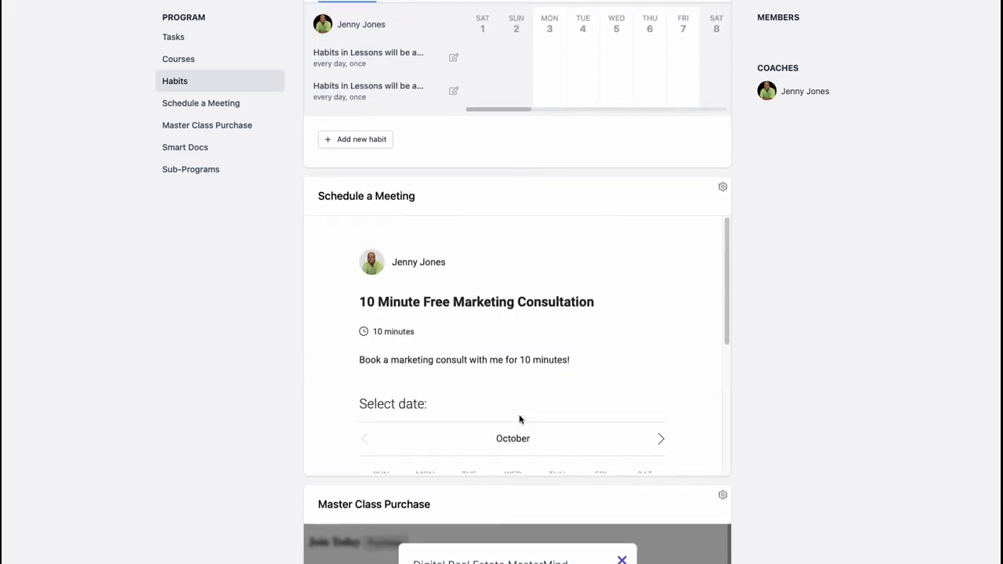
{"action": "scroll", "coordinate": [522, 416], "scroll_direction": "up", "scroll_amount": 3}
{"action": "scroll", "coordinate": [531, 405], "scroll_direction": "up", "scroll_amount": 5}
{"action": "scroll", "coordinate": [531, 405], "scroll_direction": "up", "scroll_amount": 1}
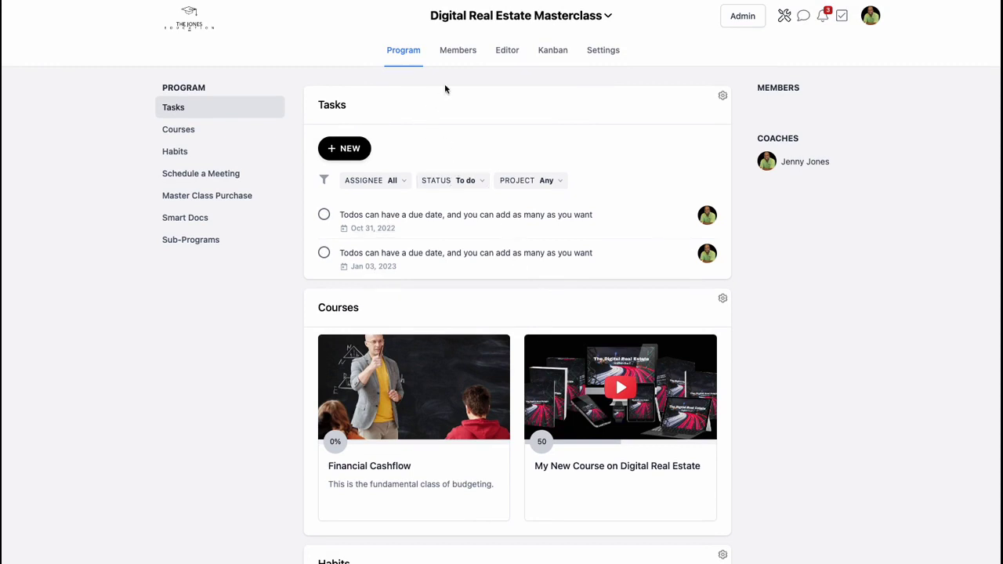
{"action": "left_click", "coordinate": [506, 50]}
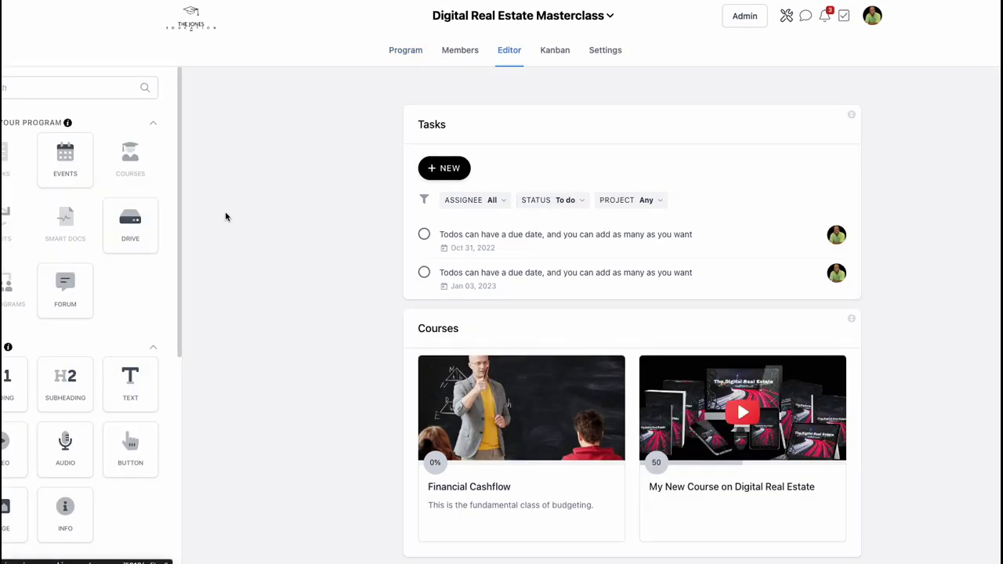
{"action": "scroll", "coordinate": [160, 242], "scroll_direction": "down", "scroll_amount": 5}
{"action": "scroll", "coordinate": [160, 263], "scroll_direction": "down", "scroll_amount": 4}
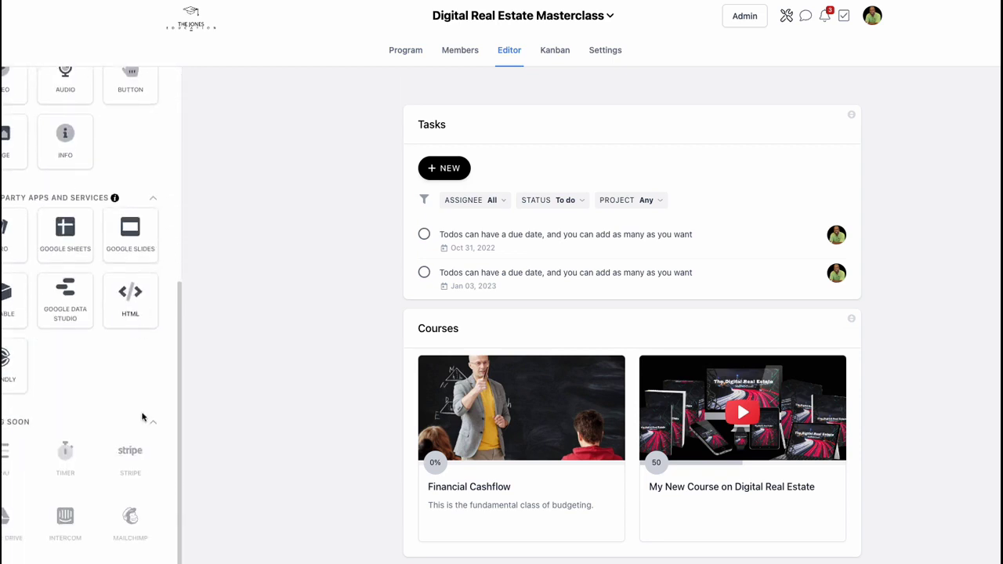
{"action": "scroll", "coordinate": [145, 443], "scroll_direction": "up", "scroll_amount": 2}
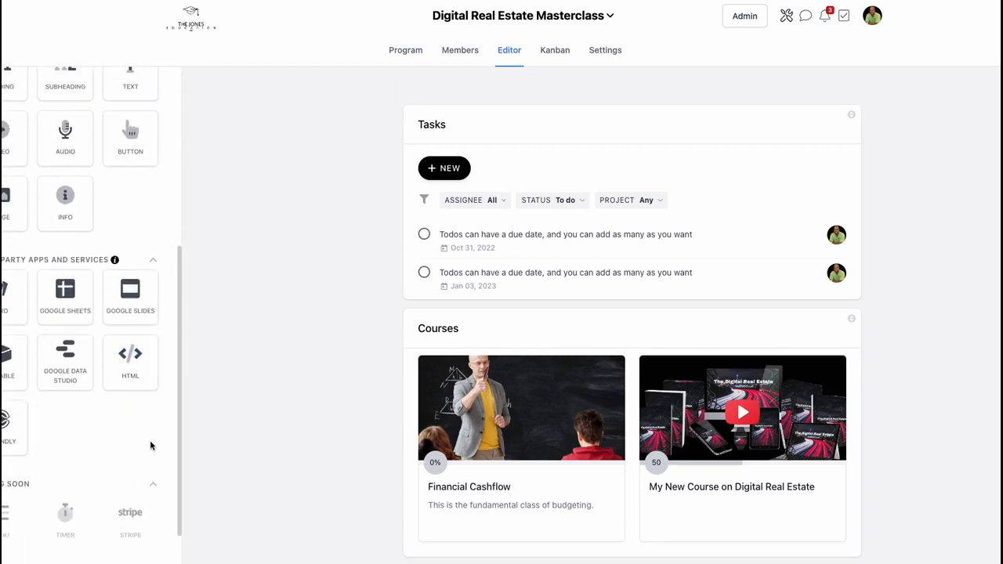